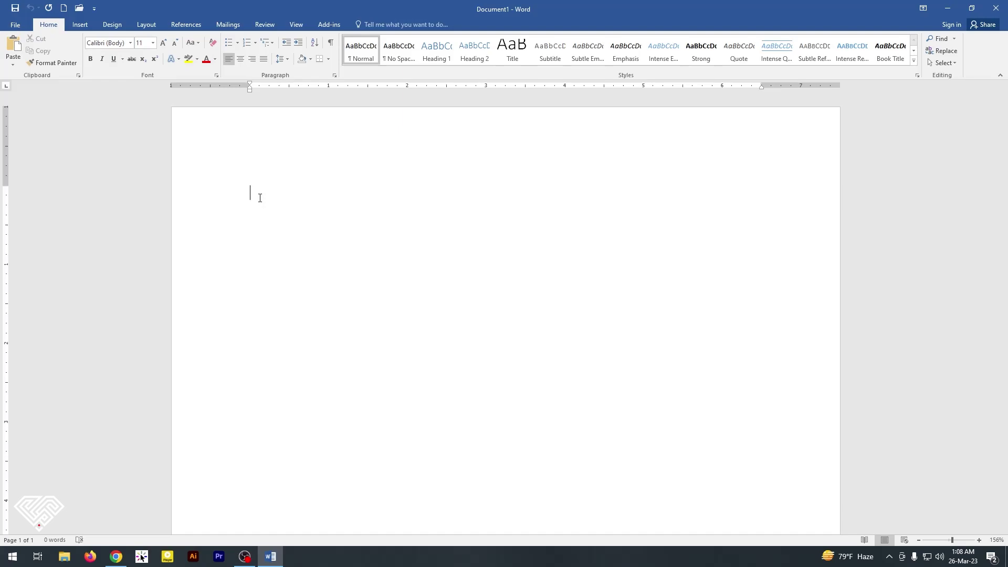
# Type 'The text' on the first line of the blank document
pyautogui.write('The tex')
pyautogui.write('t')
# Add a centred 'The text' line and a right-aligned 'Right' line lower on the page
pyautogui.doubleClick(517, 269)
pyautogui.write('T')
pyautogui.write('he text')
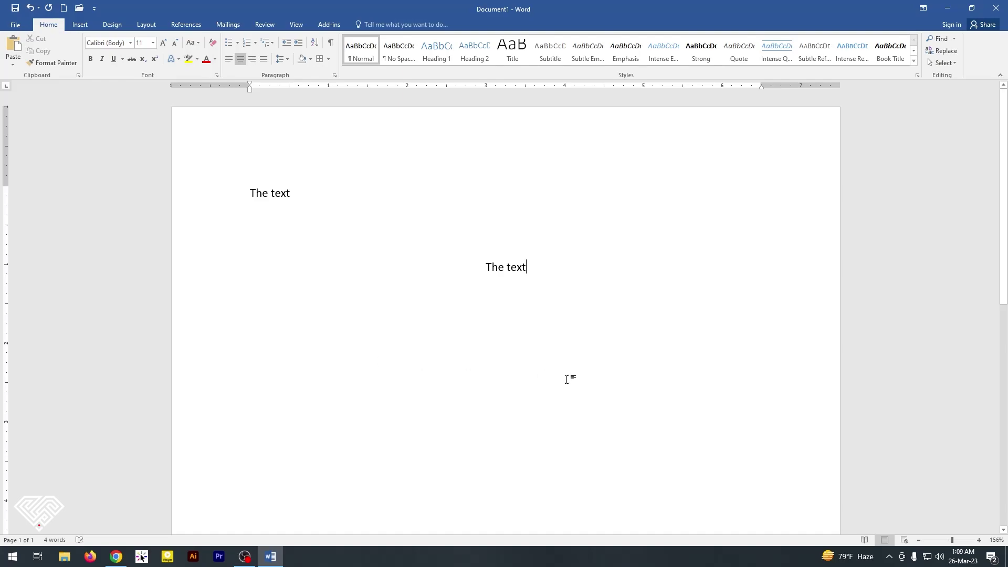
pyautogui.doubleClick(775, 371)
pyautogui.write('Right')
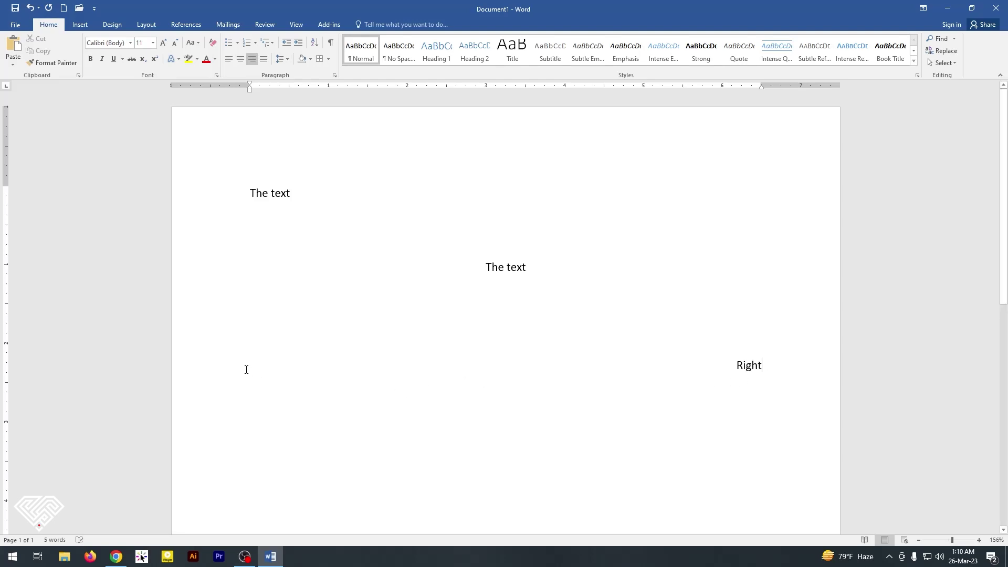
# Add a left-aligned line reading 'left' below the Right line
pyautogui.doubleClick(246, 423)
pyautogui.write('le')
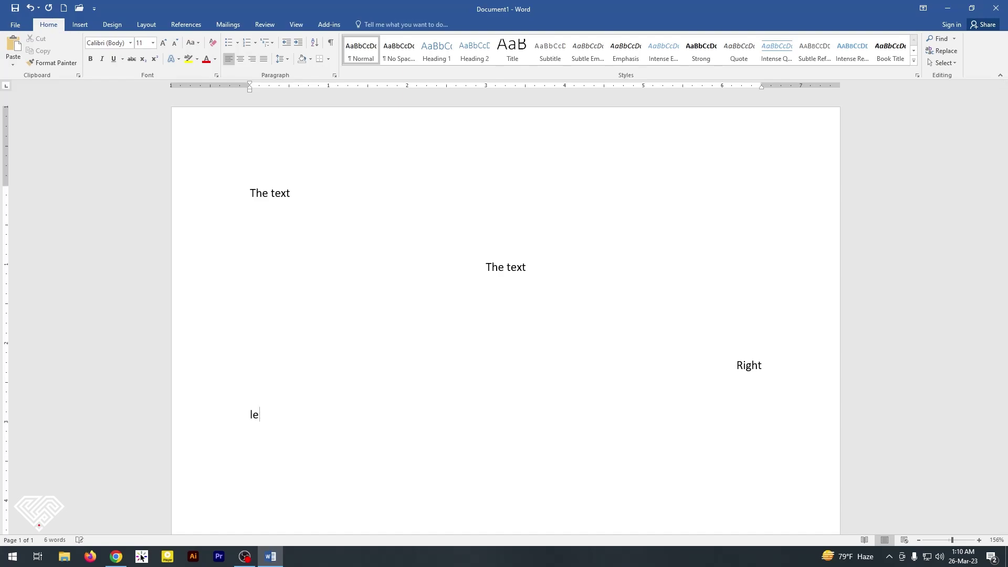
pyautogui.press('BackSpace')
pyautogui.press('BackSpace')
pyautogui.write('left')
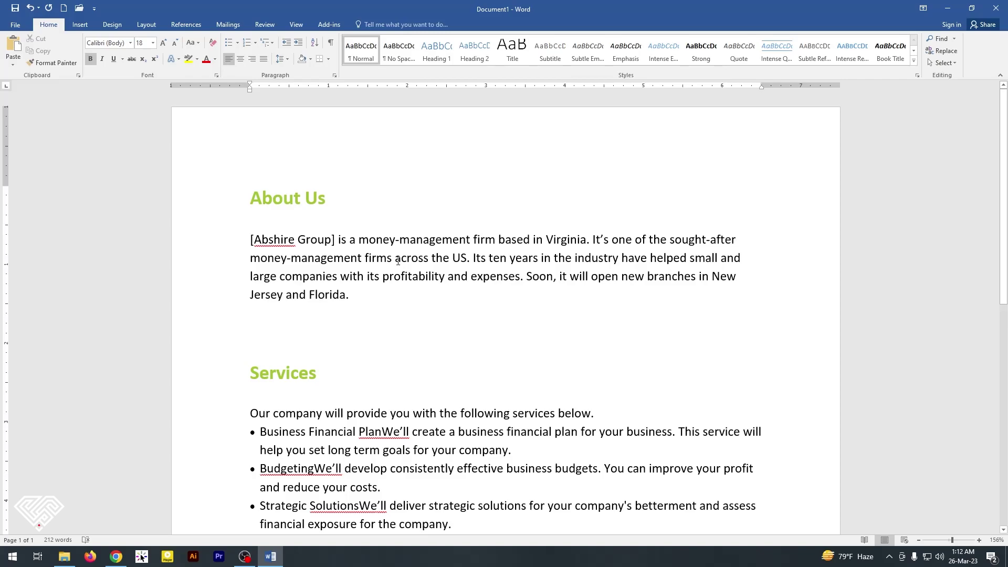
pyautogui.press('BackSpace')
pyautogui.click(472, 259)
pyautogui.moveTo(471, 259); pyautogui.dragTo(605, 256)
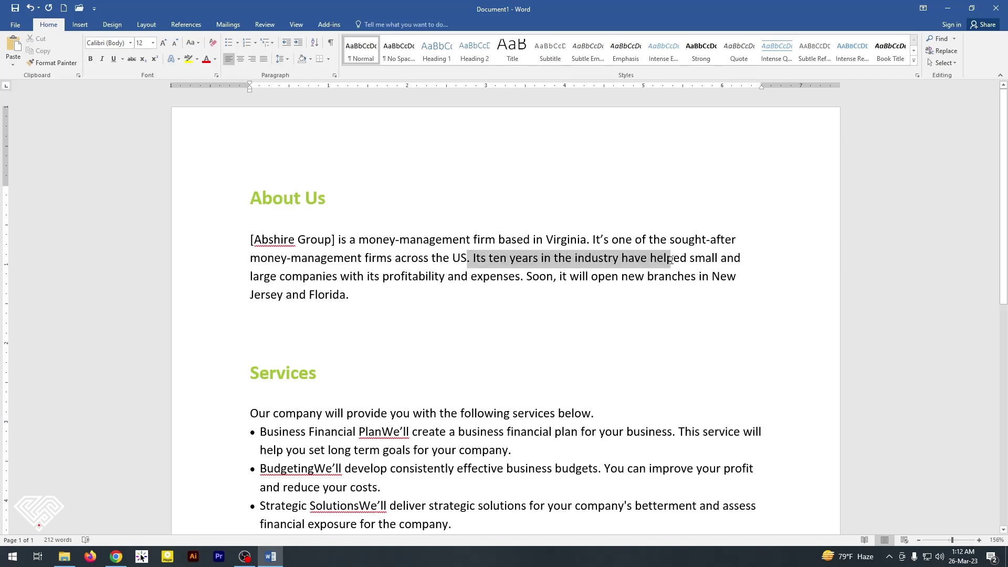
pyautogui.moveTo(605, 257)
pyautogui.mouseDown()
pyautogui.moveTo(572, 275)
pyautogui.moveTo(351, 295)
pyautogui.moveTo(462, 276)
pyautogui.moveTo(395, 258)
pyautogui.moveTo(293, 258)
pyautogui.moveTo(318, 253)
pyautogui.moveTo(252, 240)
pyautogui.moveTo(251, 258)
pyautogui.moveTo(276, 276)
pyautogui.moveTo(357, 297)
pyautogui.mouseUp()
pyautogui.click(400, 240)
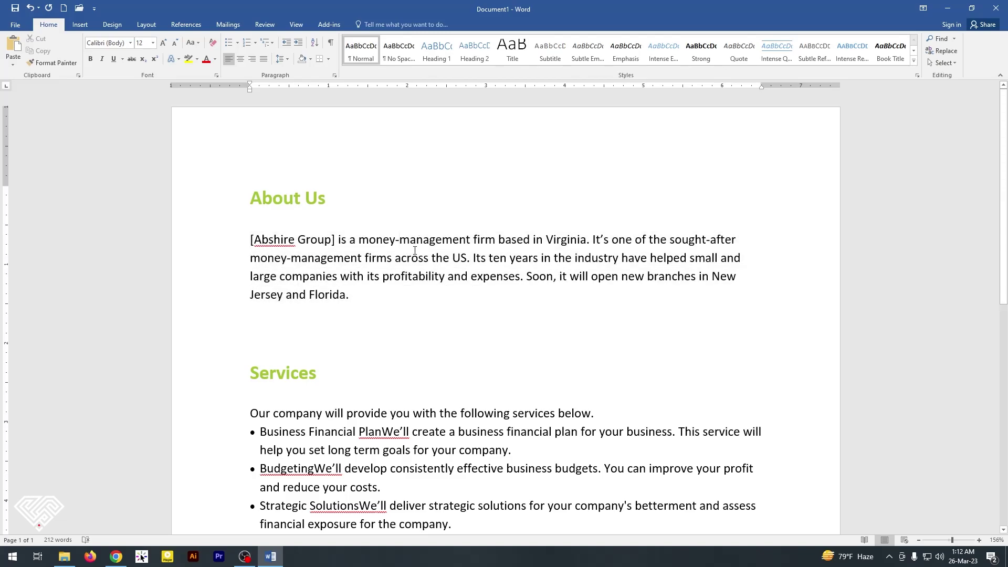
pyautogui.doubleClick(439, 239)
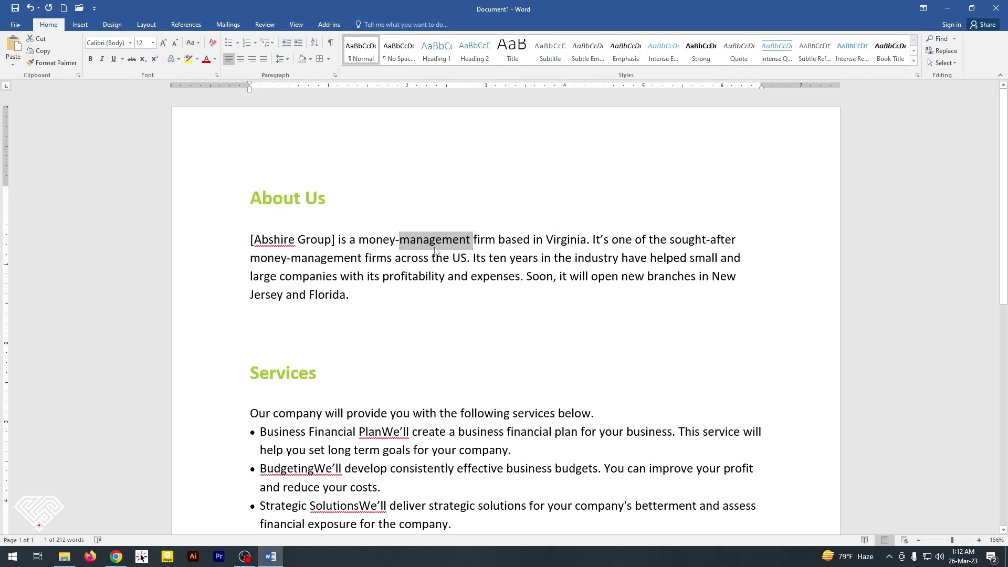
pyautogui.click(426, 268)
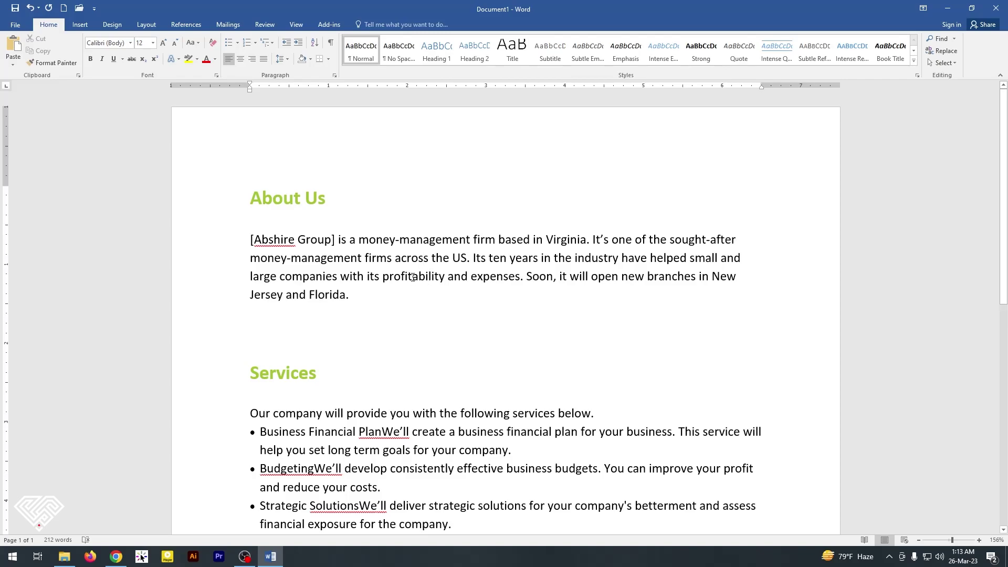
pyautogui.tripleClick(413, 277)
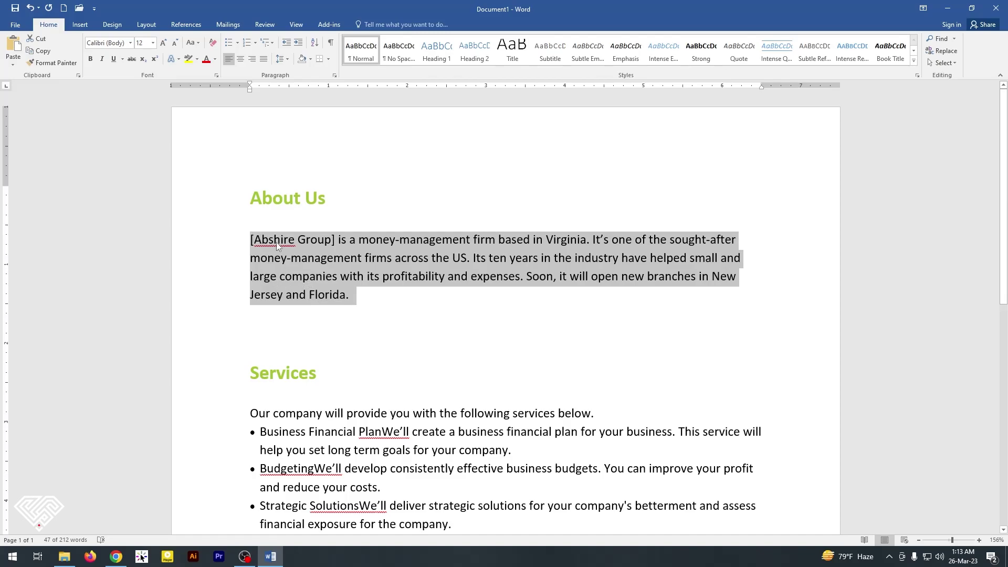
pyautogui.click(392, 310)
pyautogui.scroll(-3, 369, 277)
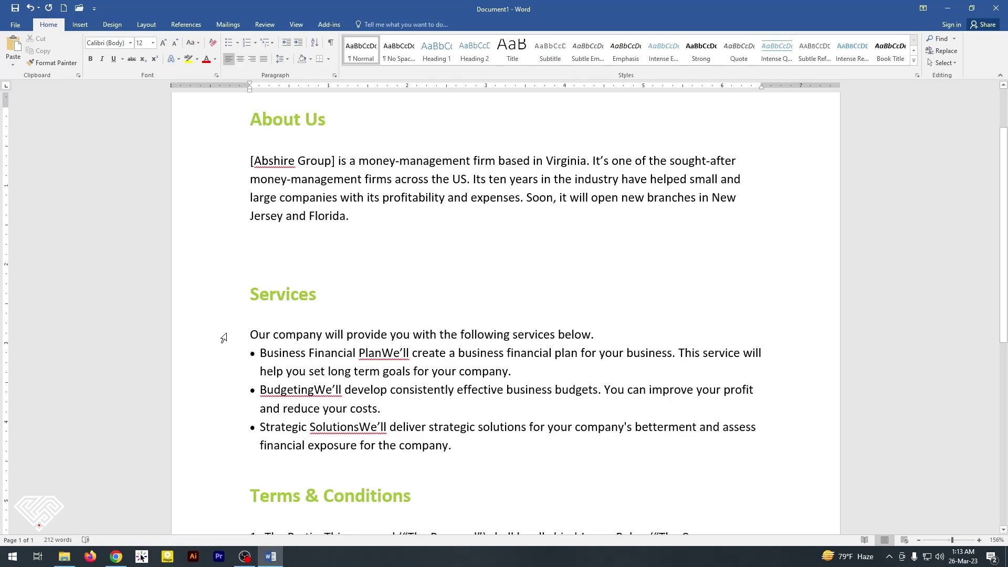
pyautogui.moveTo(223, 338); pyautogui.dragTo(221, 371)
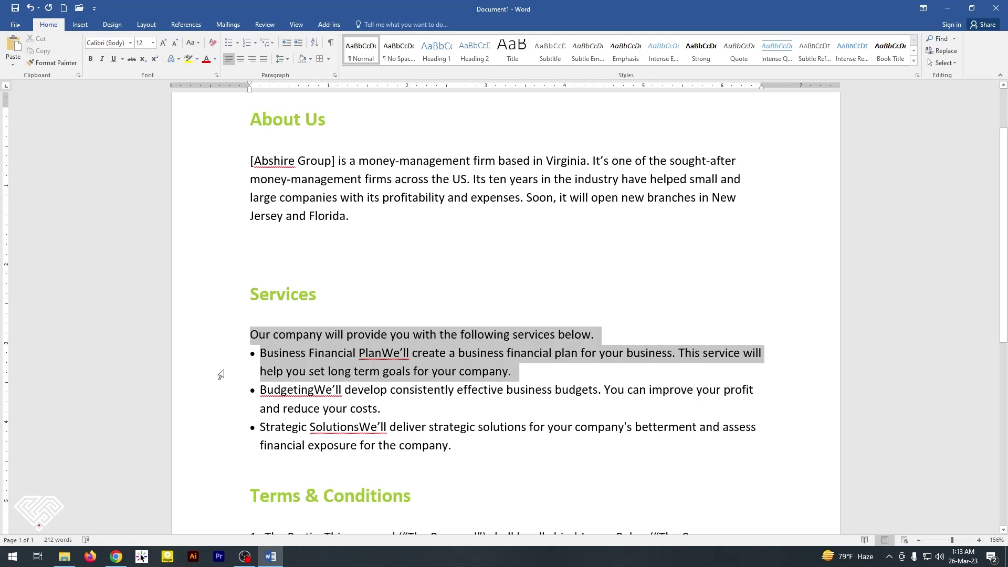
pyautogui.moveTo(221, 372)
pyautogui.mouseDown()
pyautogui.moveTo(212, 466)
pyautogui.moveTo(205, 345)
pyautogui.mouseUp()
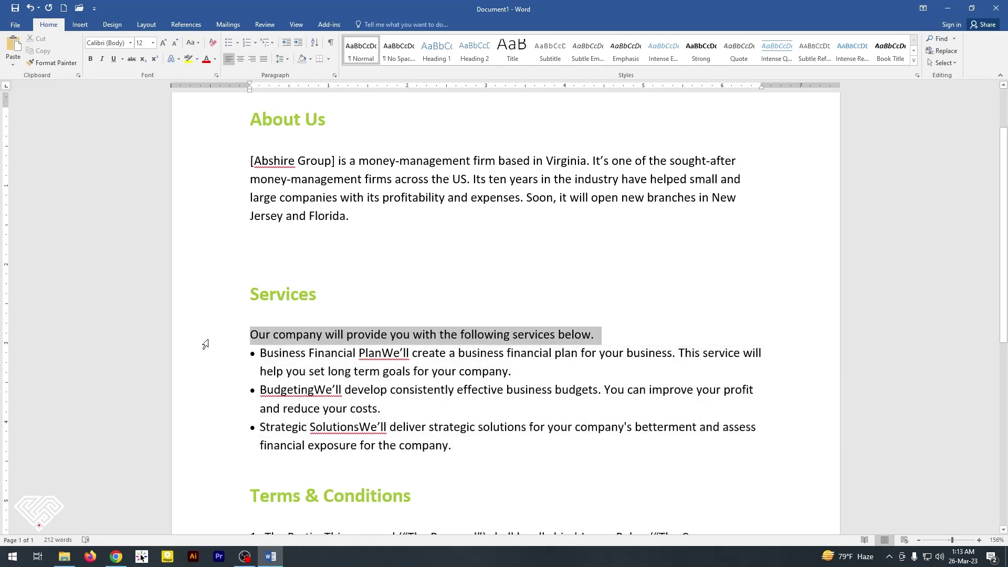
pyautogui.click(306, 353)
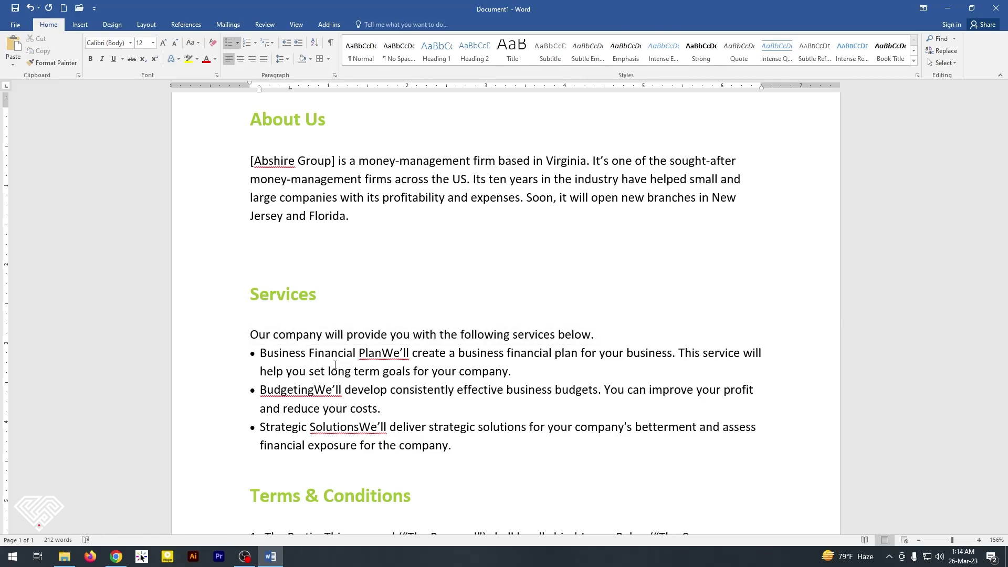
pyautogui.click(472, 179)
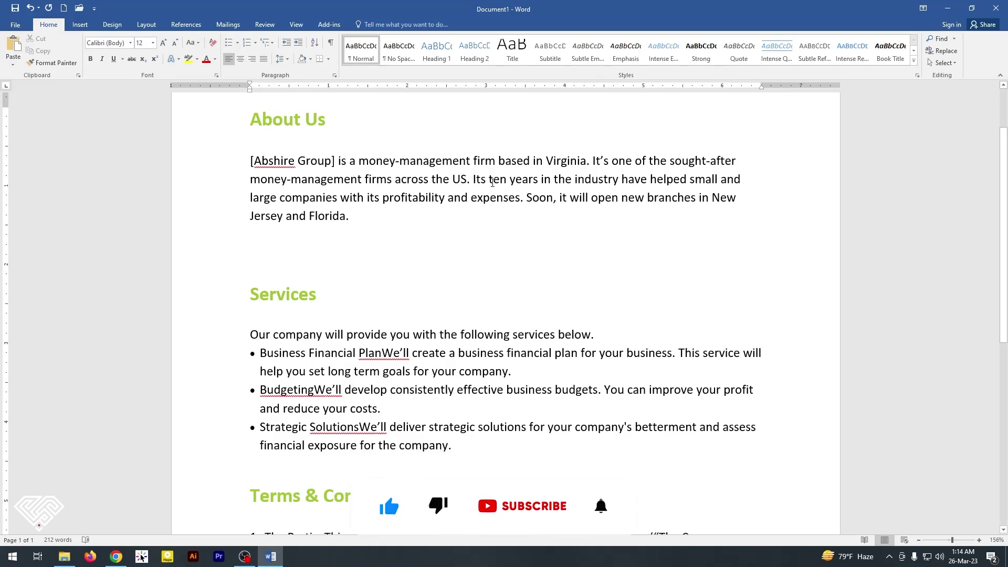
pyautogui.hotkey('shift', 'Right')
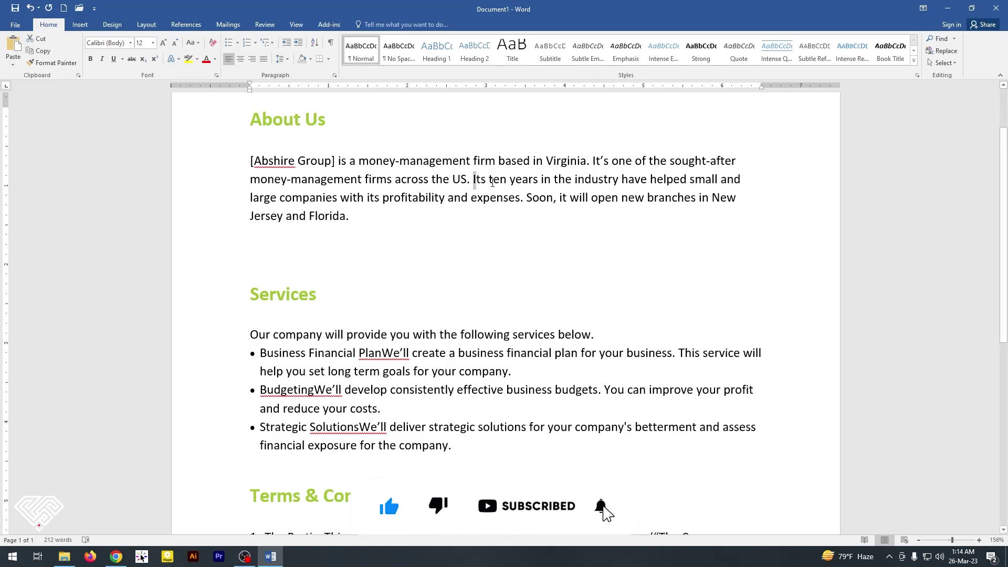
pyautogui.hotkey('shift', 'Right')
pyautogui.hotkey('shift', 'Right')
pyautogui.hotkey('shift', 'Right')
pyautogui.hotkey('shift', 'Right')
pyautogui.hotkey('shift', 'Right')
pyautogui.hotkey('shift', 'Right')
pyautogui.hotkey('shift', 'Right')
pyautogui.hotkey('shift', 'Right')
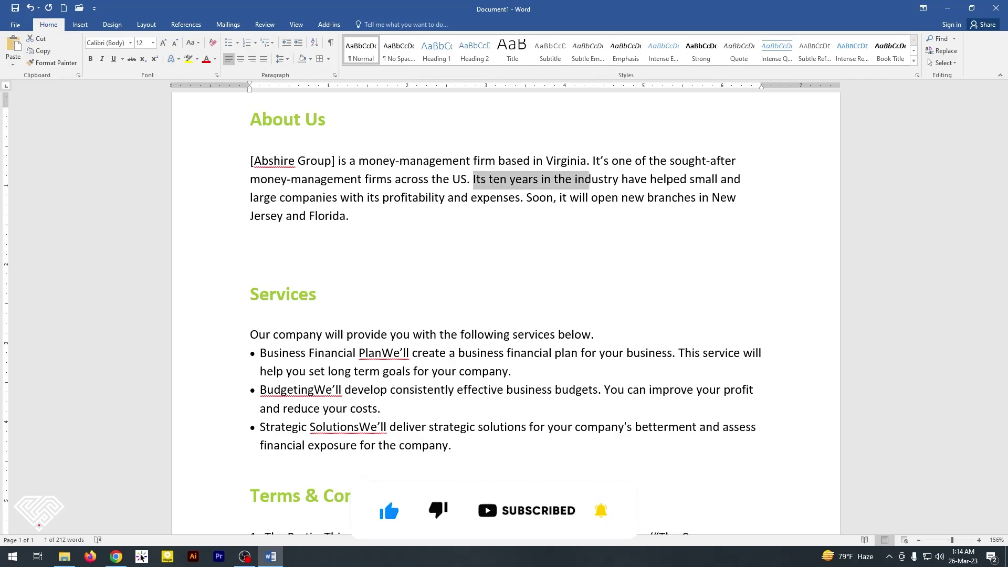
pyautogui.hotkey('shift', 'Right')
pyautogui.hotkey('shift', 'Right')
pyautogui.hotkey('shift', 'Right')
pyautogui.hotkey('shift', 'Left')
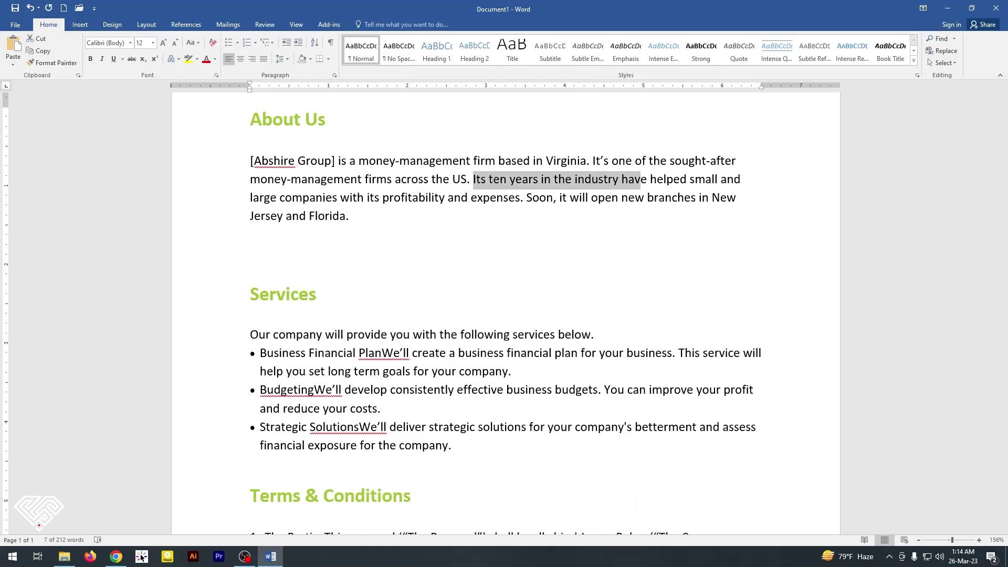
pyautogui.hotkey('shift', 'Left')
pyautogui.hotkey('shift', 'Left')
pyautogui.hotkey('shift', 'Left')
pyautogui.hotkey('shift', 'Left')
pyautogui.hotkey('shift', 'Left')
pyautogui.hotkey('shift', 'Left')
pyautogui.hotkey('shift', 'Left')
pyautogui.hotkey('shift', 'Left')
pyautogui.hotkey('shift', 'Left')
pyautogui.hotkey('shift', 'Left')
pyautogui.hotkey('shift', 'Left')
pyautogui.hotkey('shift', 'Left')
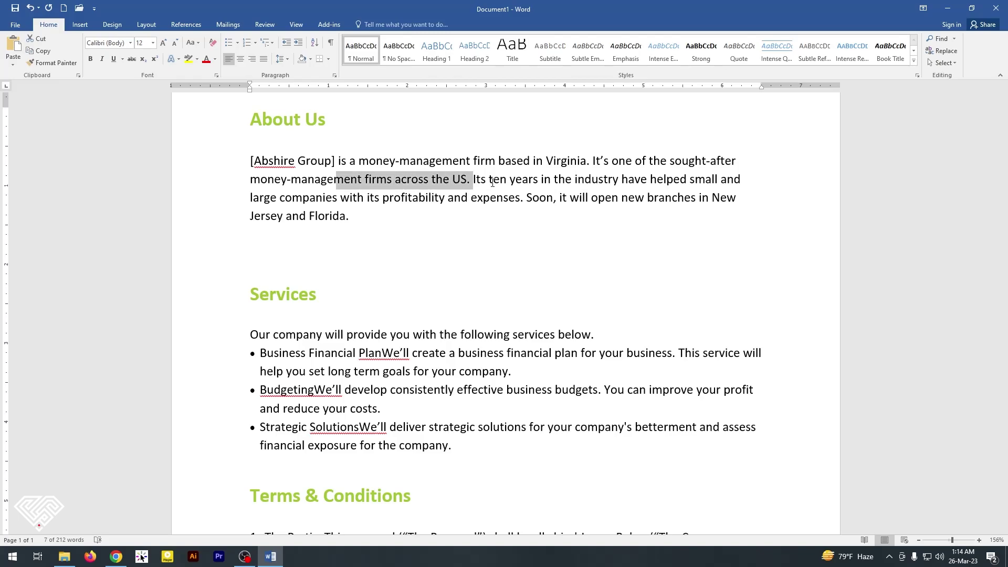
pyautogui.hotkey('shift', 'Left')
pyautogui.hotkey('shift', 'Up')
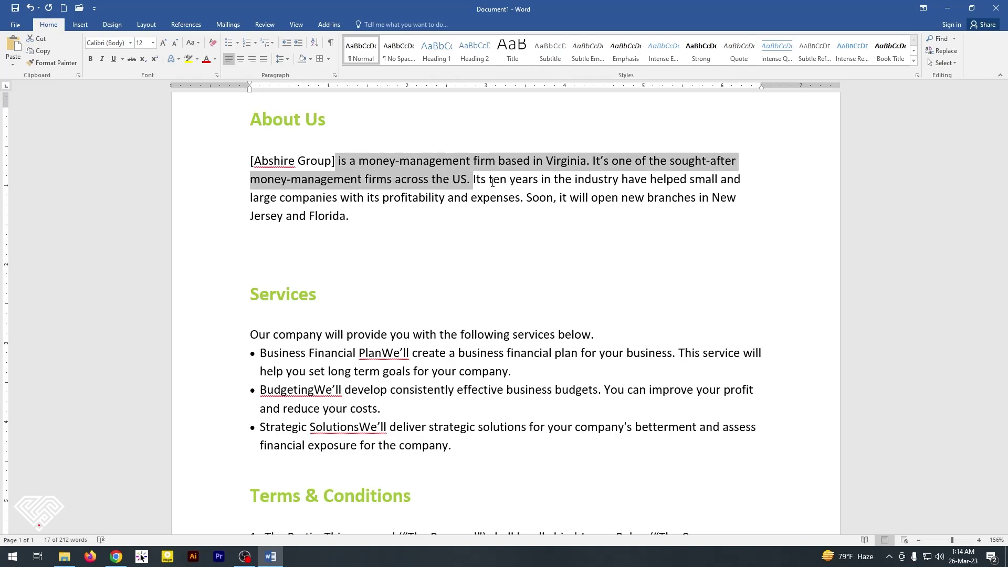
pyautogui.hotkey('shift', 'Down')
pyautogui.hotkey('shift', 'Down')
pyautogui.hotkey('shift', 'Down')
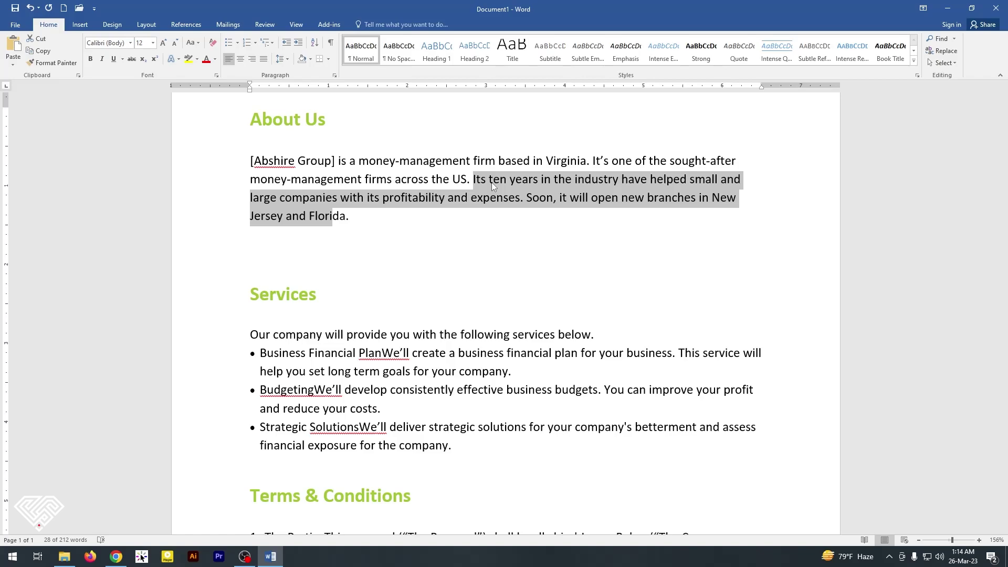
pyautogui.click(587, 225)
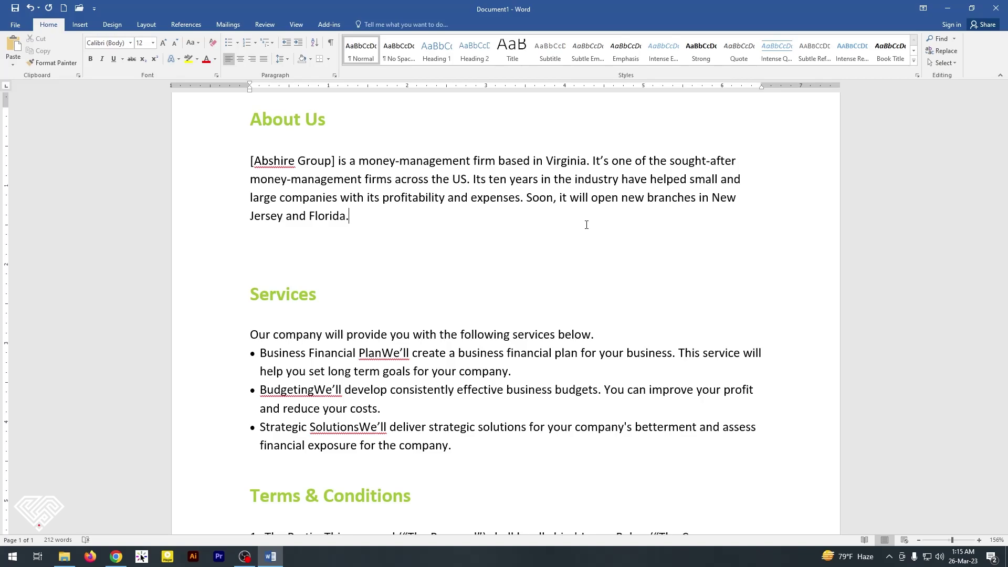
# Select the About Us heading and paragraph and cut them
pyautogui.moveTo(586, 225); pyautogui.dragTo(312, 139)
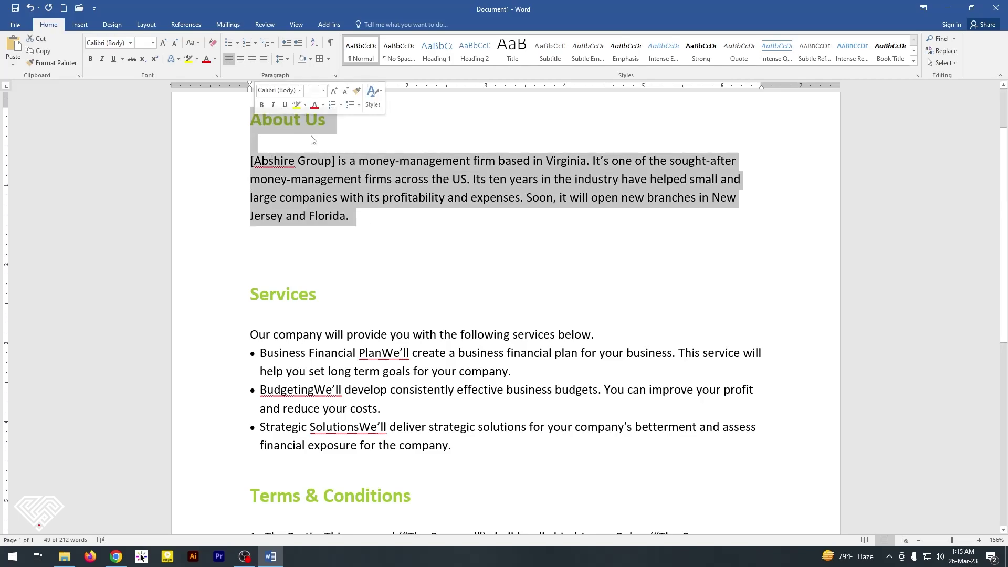
pyautogui.rightClick(300, 166)
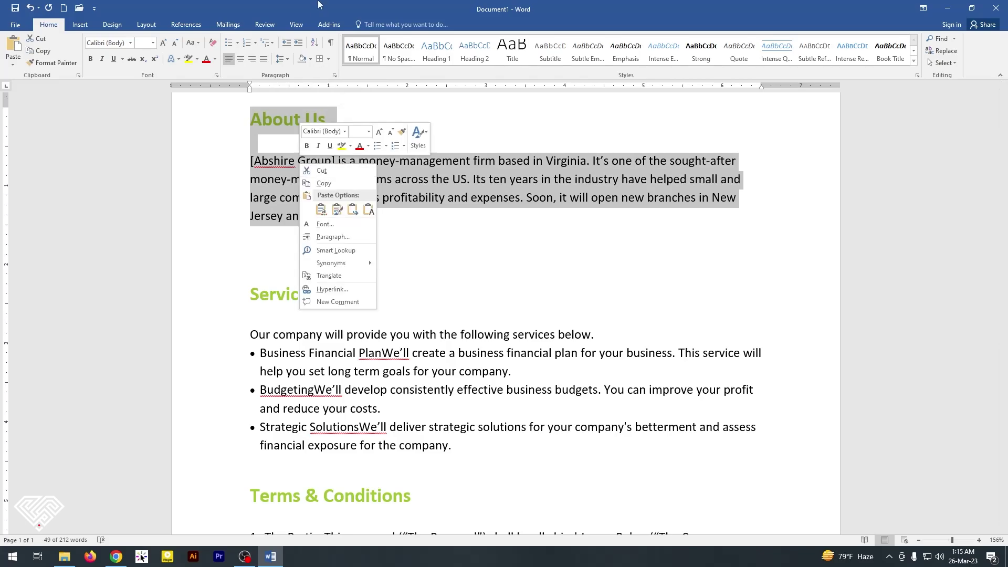
pyautogui.click(324, 183)
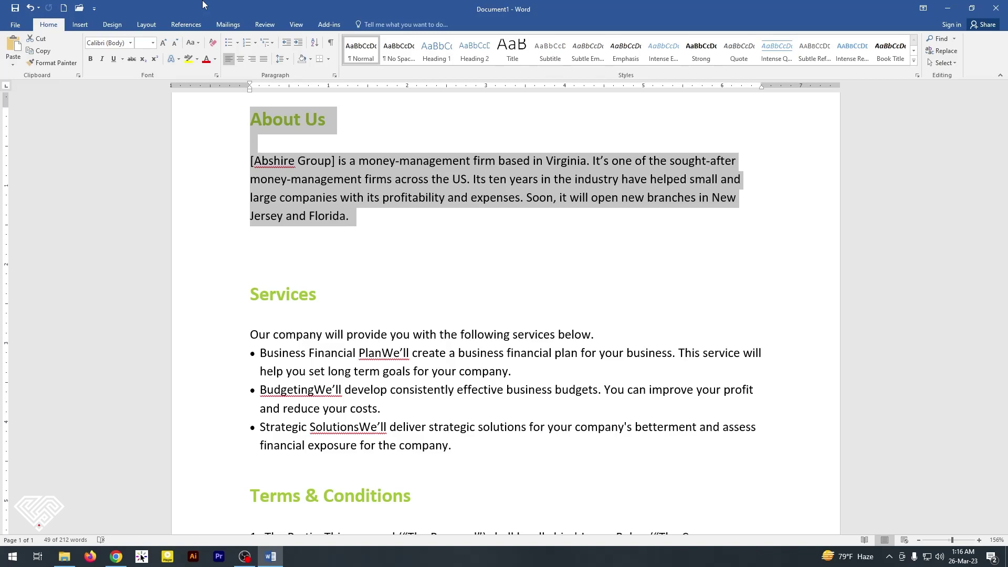
pyautogui.rightClick(293, 176)
pyautogui.click(312, 180)
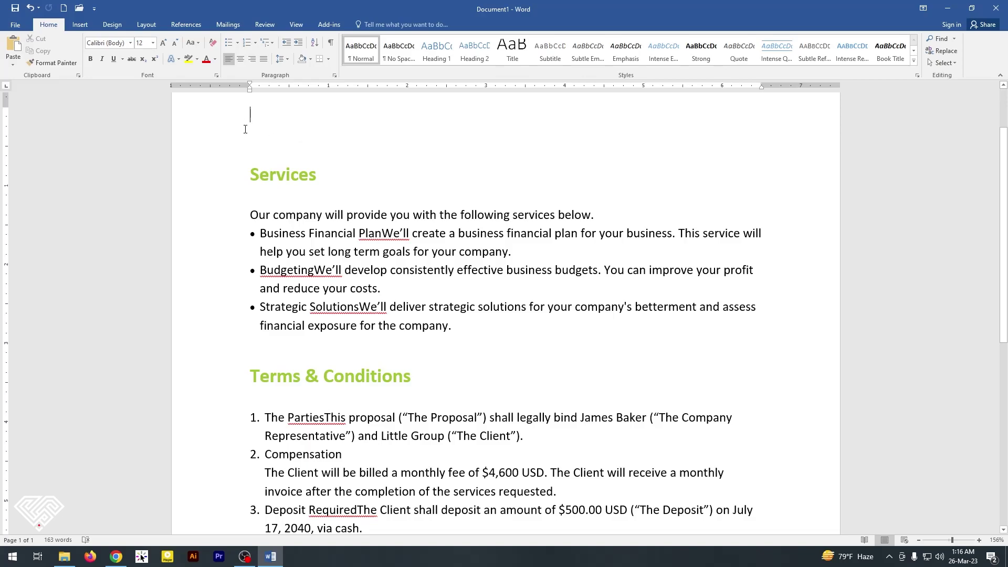
# Place the insertion point on the empty line below Terms item 4
pyautogui.scroll(-3, 234, 296)
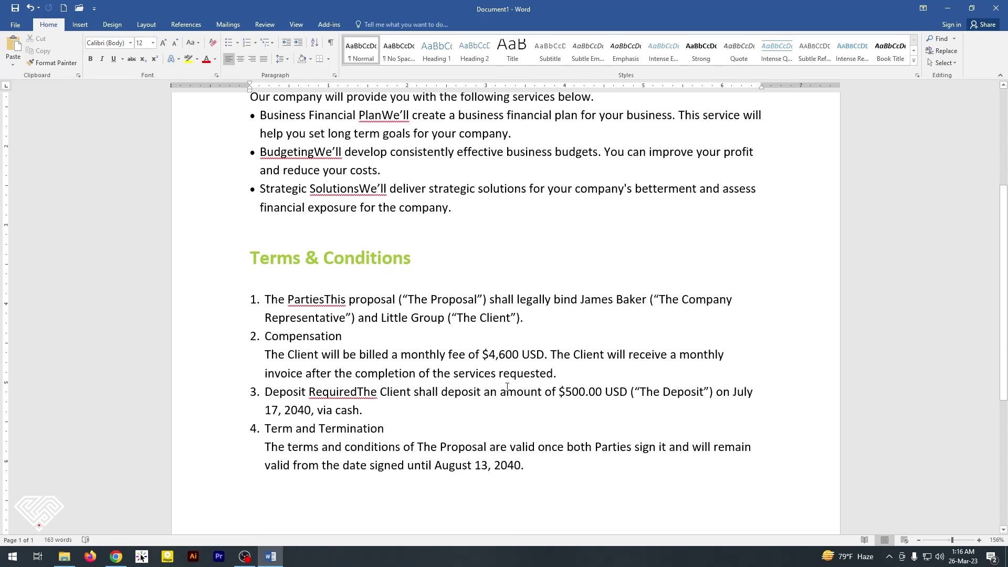
pyautogui.scroll(-2, 287, 489)
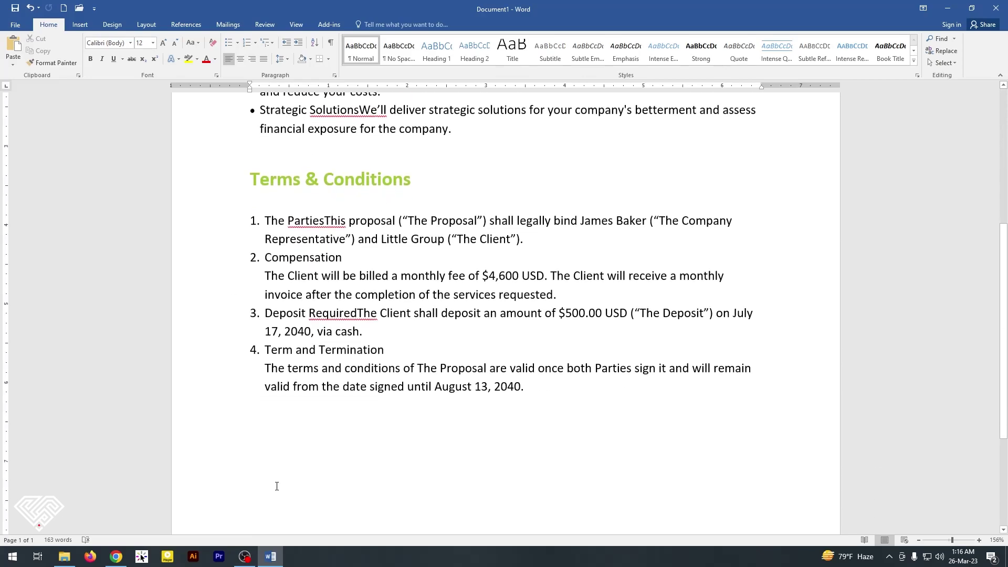
pyautogui.doubleClick(262, 440)
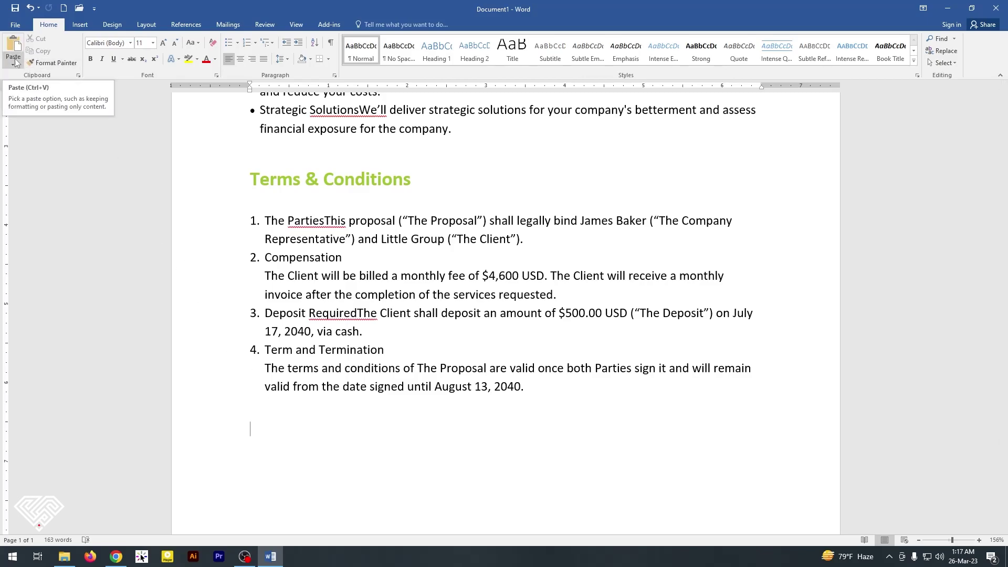
# Paste the cut About Us section onto the empty last line below Terms & Conditions
pyautogui.rightClick(252, 428)
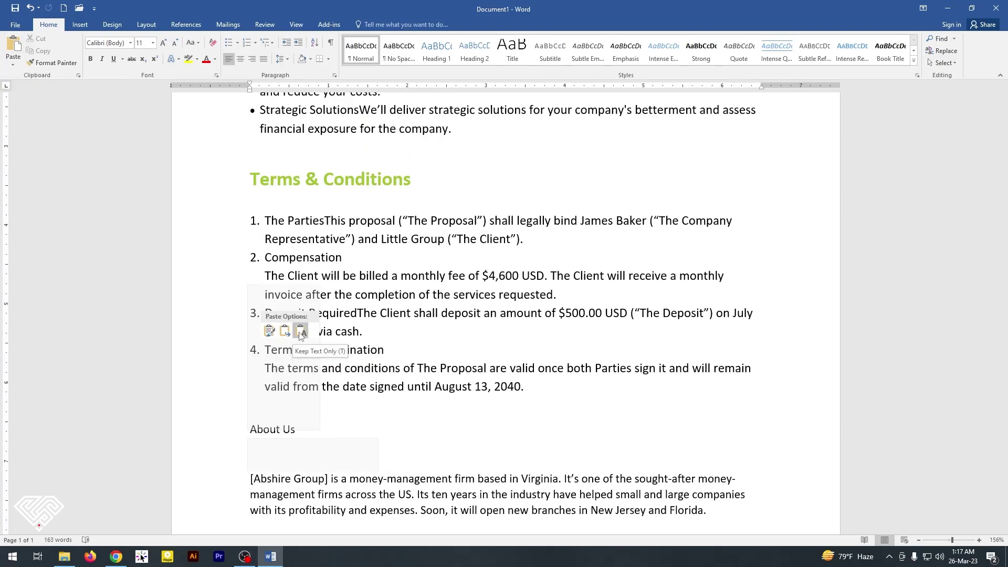
pyautogui.press('Escape')
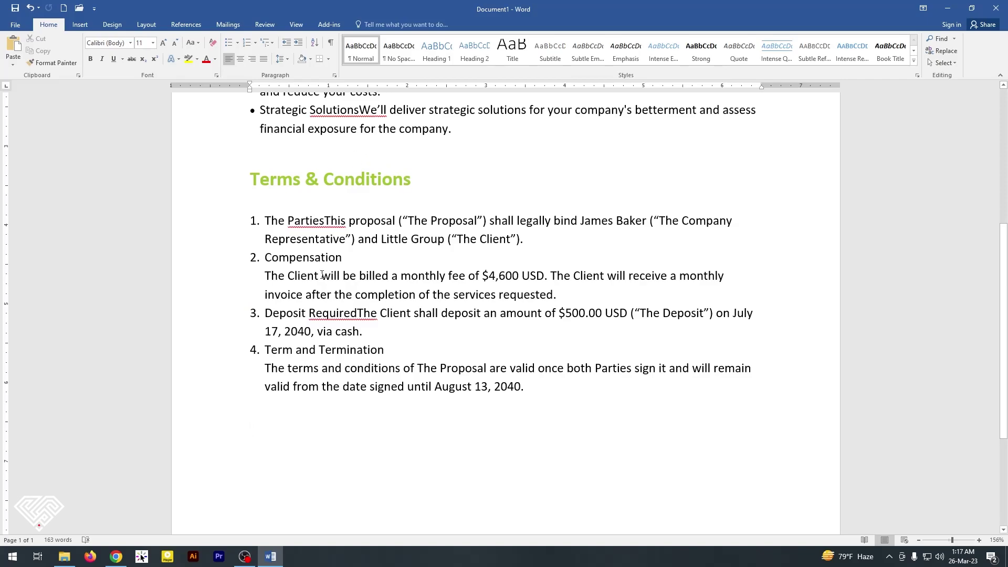
pyautogui.rightClick(248, 432)
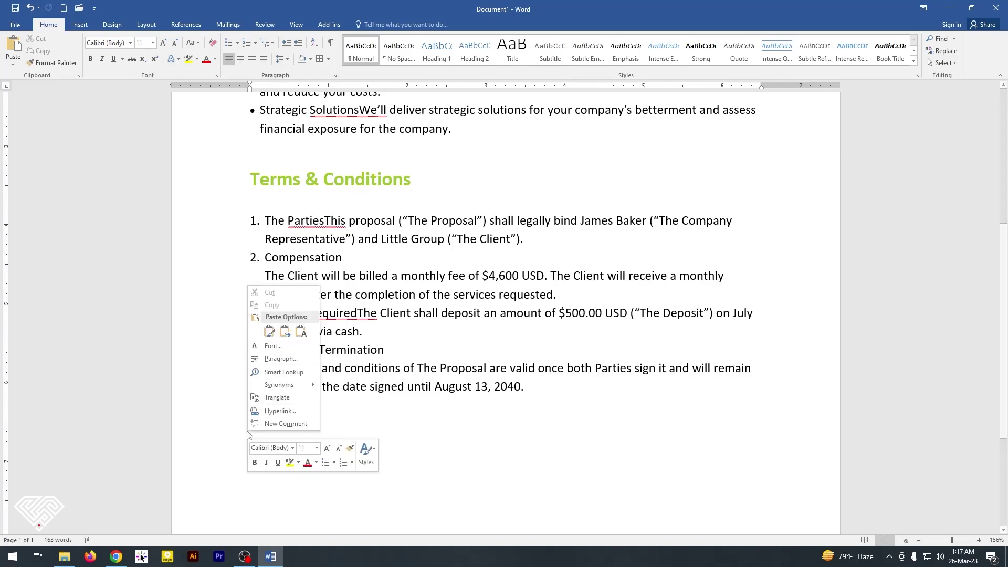
pyautogui.click(269, 332)
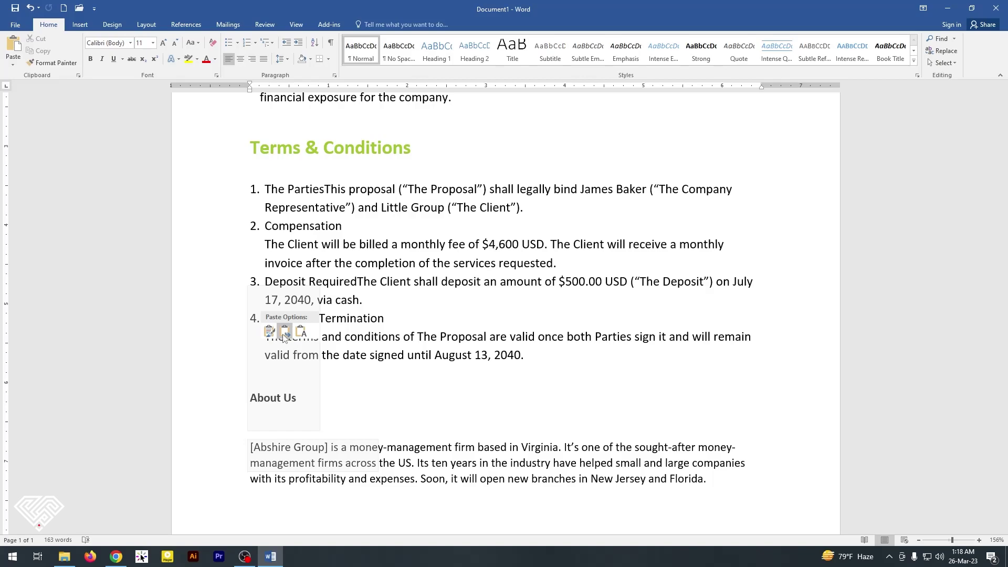
pyautogui.scroll(1, 287, 336)
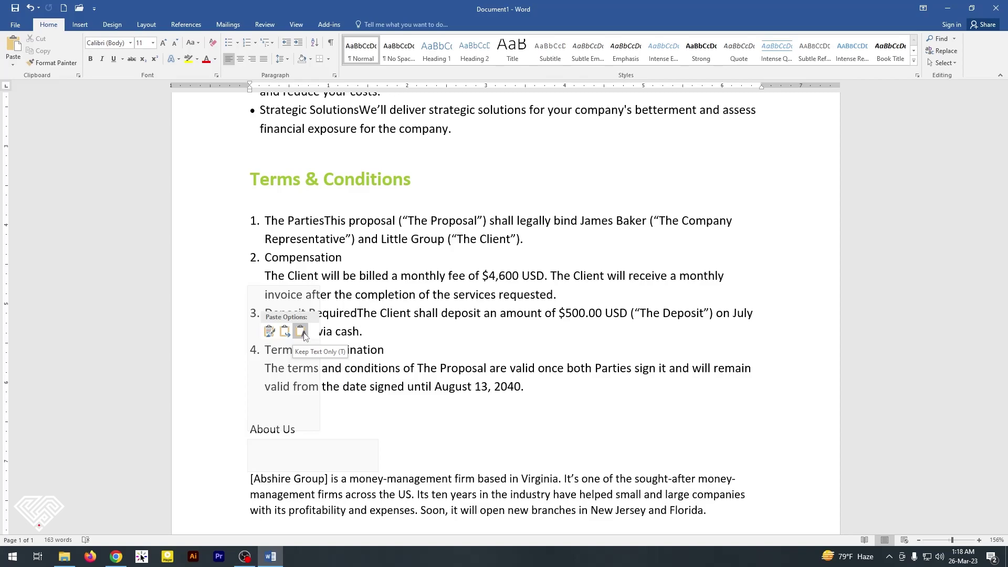
pyautogui.click(301, 331)
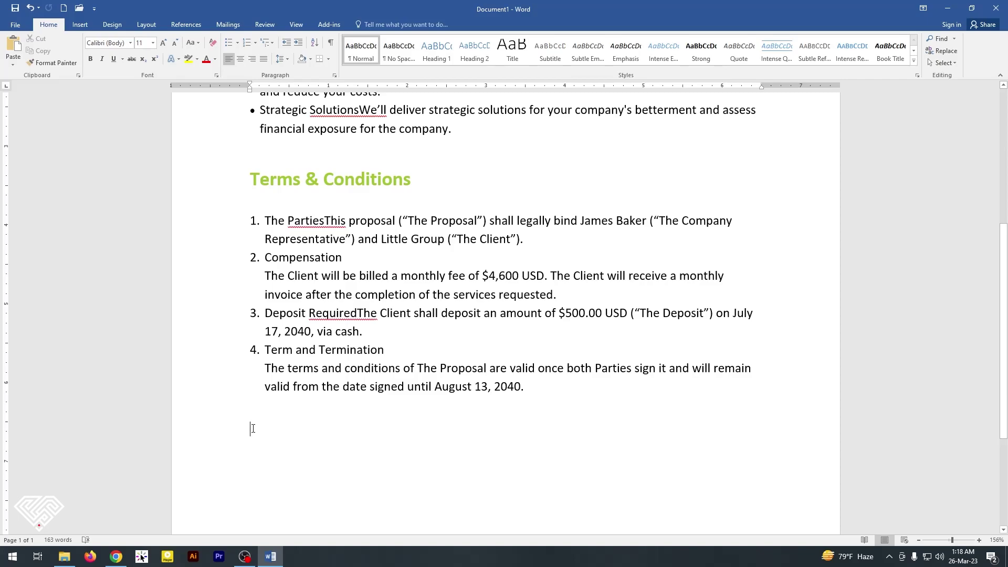
pyautogui.hotkey('ctrl', 'v')
pyautogui.scroll(5, 461, 315)
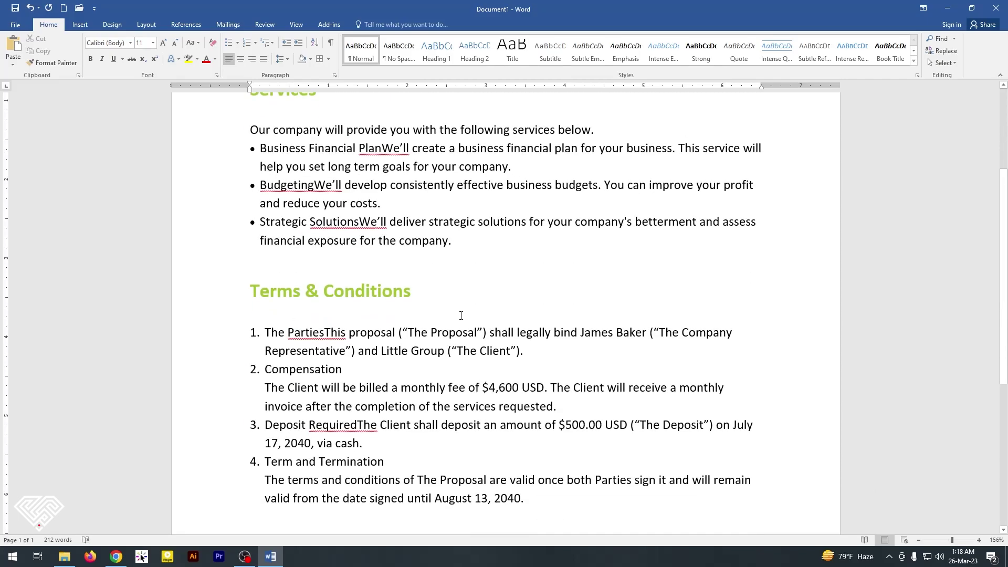
pyautogui.scroll(5, 460, 313)
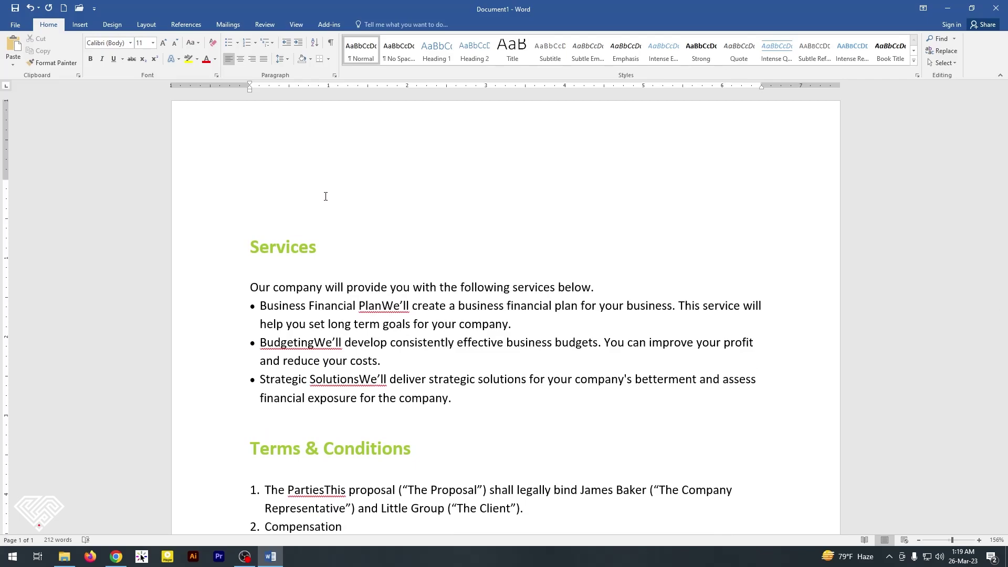
pyautogui.scroll(-3, 325, 197)
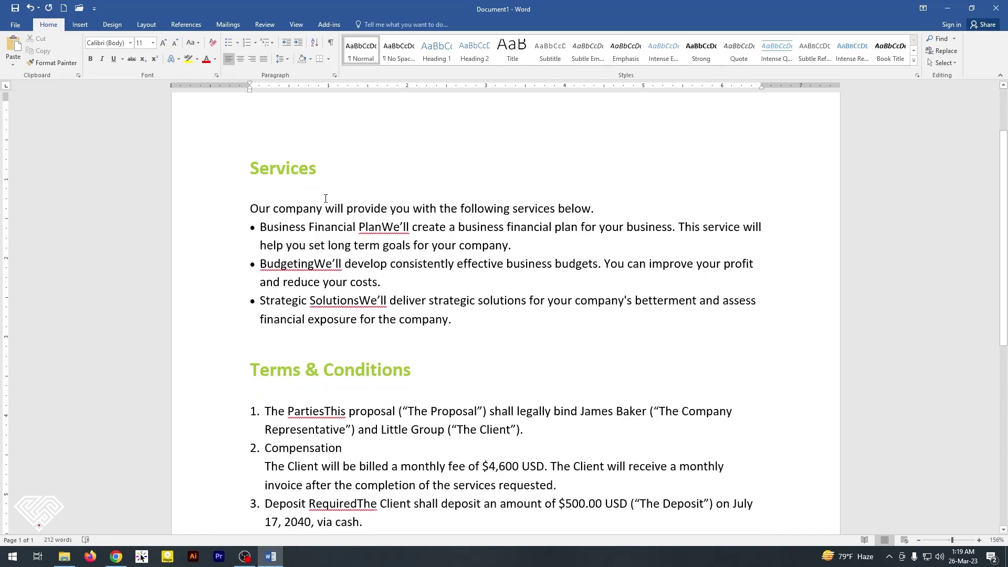
pyautogui.scroll(2, 325, 198)
# Copy the Services heading, intro and Business Financial Plan bullet, then paste them after 'Jersey and Florida.'
pyautogui.moveTo(232, 216); pyautogui.dragTo(239, 292)
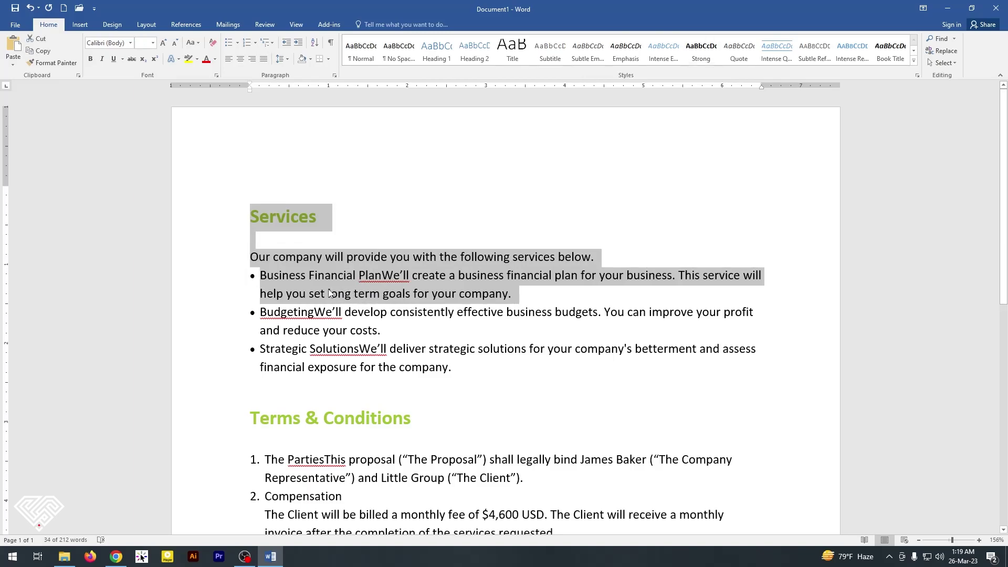
pyautogui.rightClick(329, 292)
pyautogui.click(341, 295)
pyautogui.scroll(-8, 284, 376)
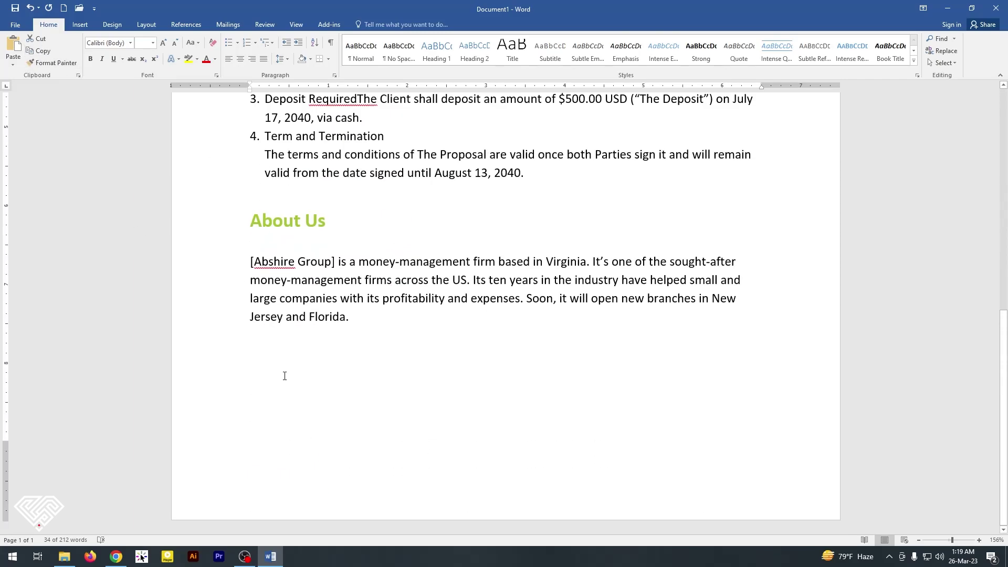
pyautogui.click(285, 376)
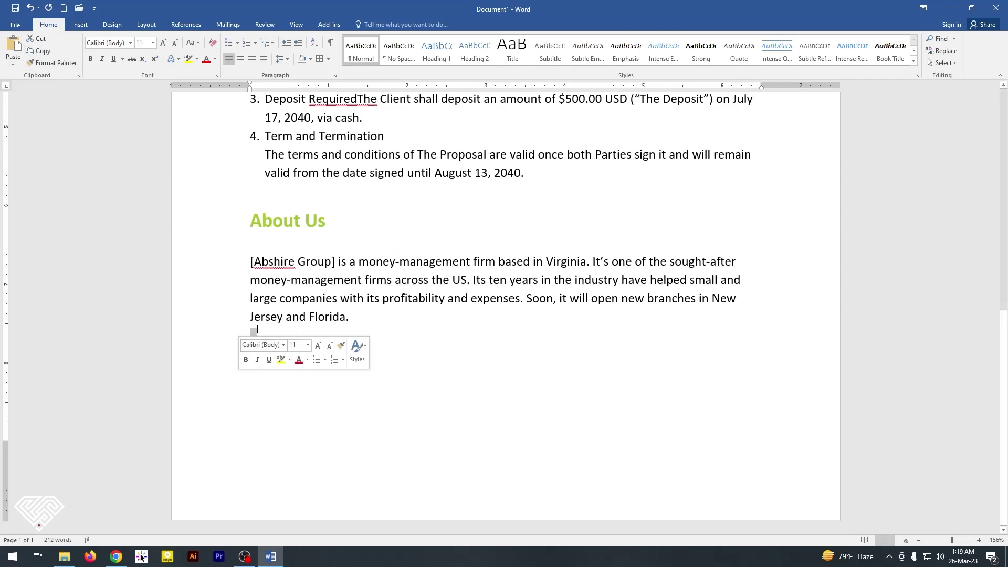
pyautogui.hotkey('ctrl', 'v')
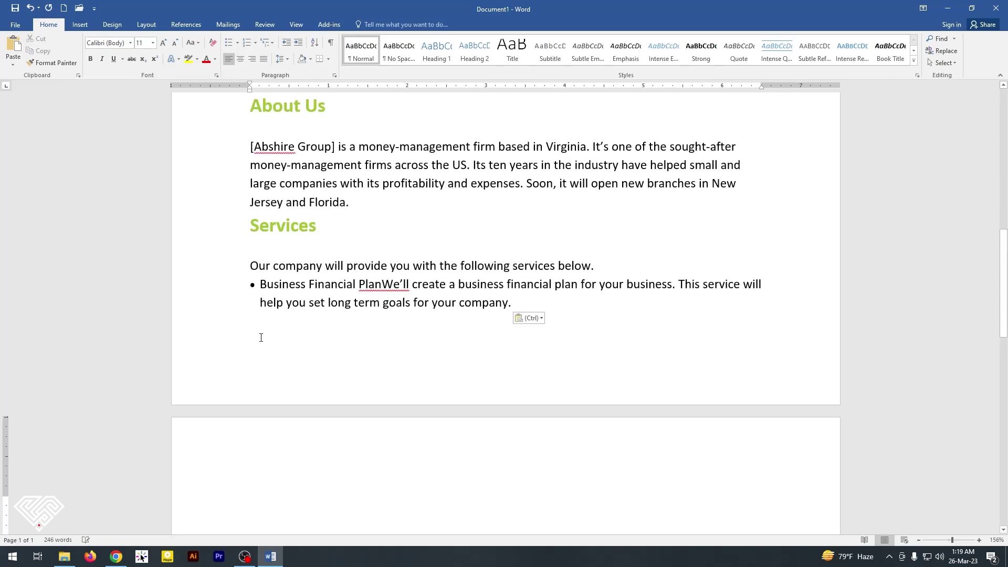
pyautogui.scroll(15, 265, 325)
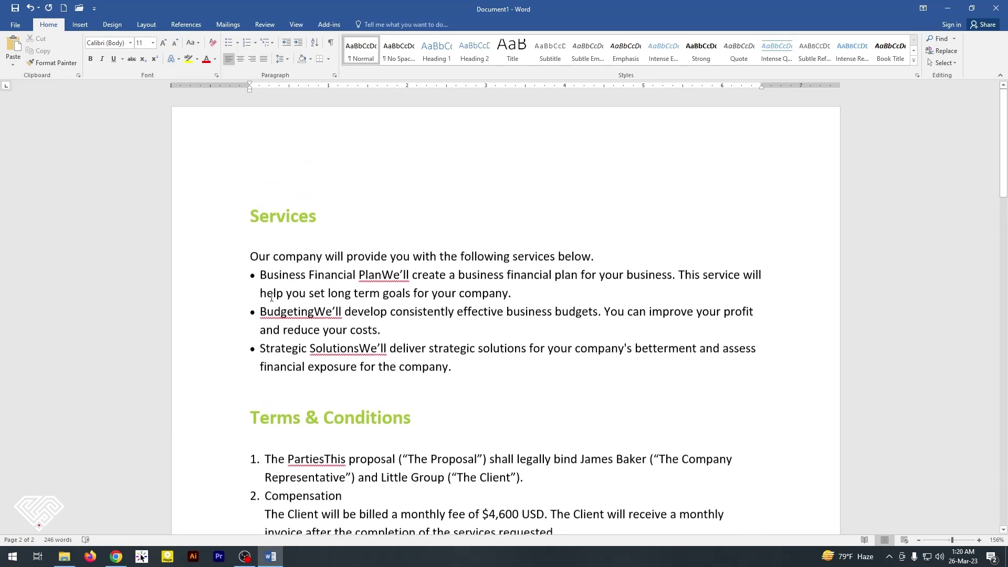
pyautogui.scroll(-3, 332, 276)
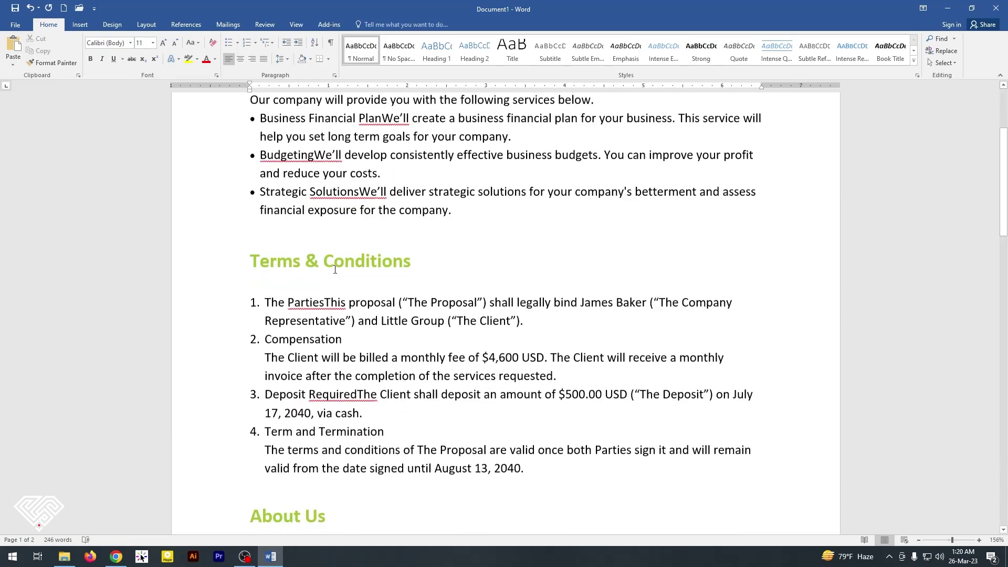
pyautogui.scroll(-4, 294, 320)
pyautogui.scroll(-1, 250, 365)
# Undo the pastes and cut so the proposal reads About Us, Services, Terms again
pyautogui.click(247, 354)
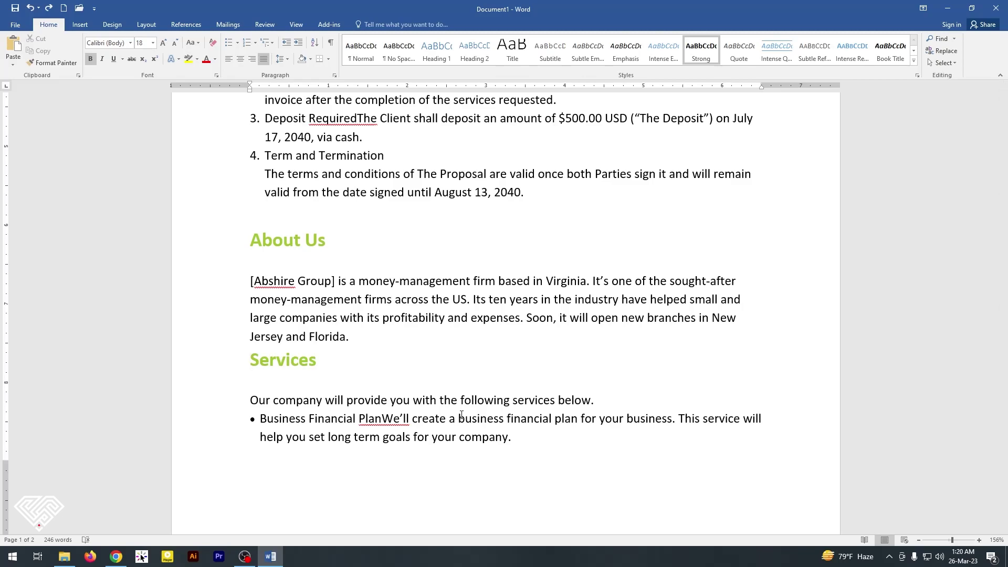
pyautogui.hotkey('ctrl', 'z')
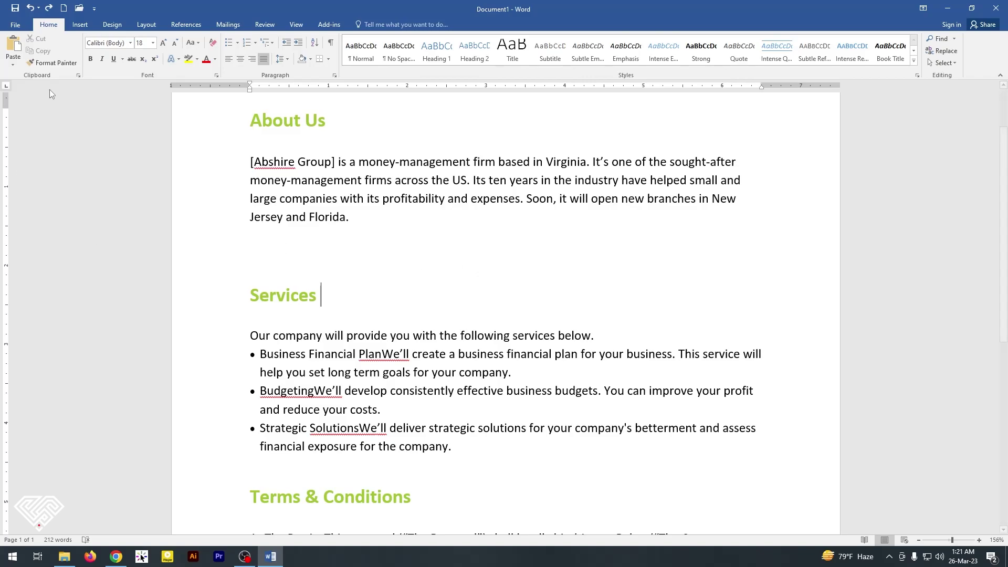
# Search the Navigation pane for 'client' to highlight its four matches in Terms
pyautogui.click(941, 40)
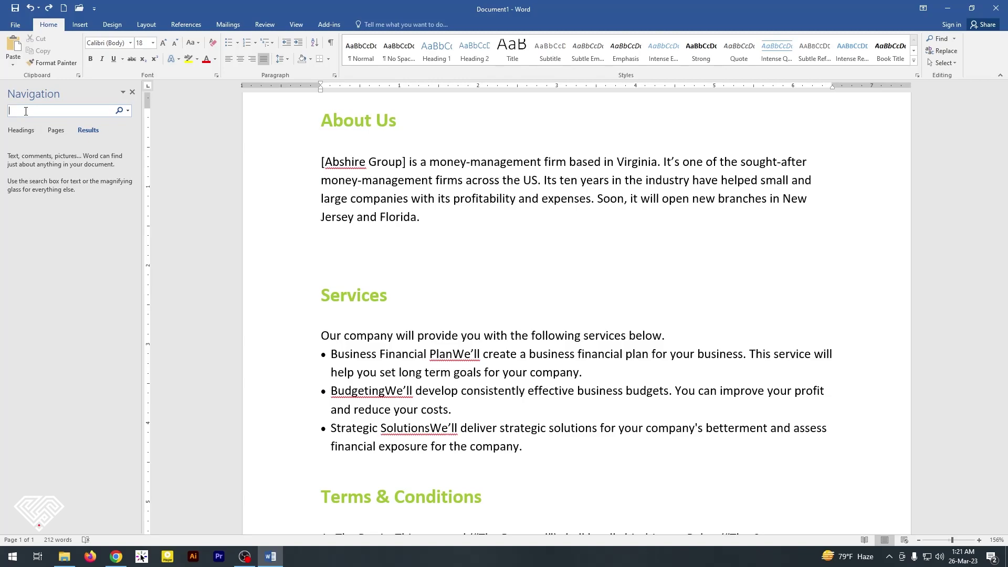
pyautogui.scroll(2, 37, 111)
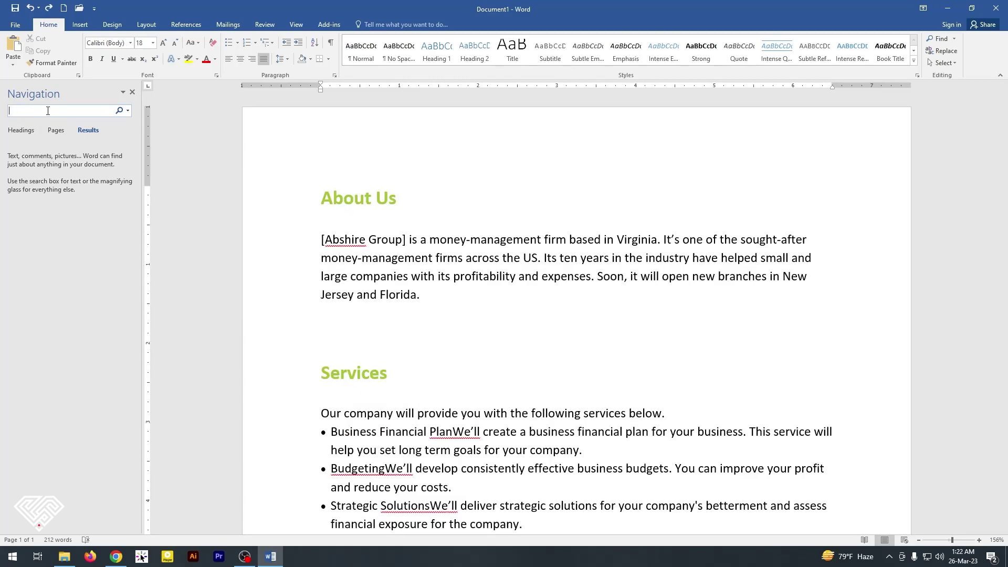
pyautogui.write('client')
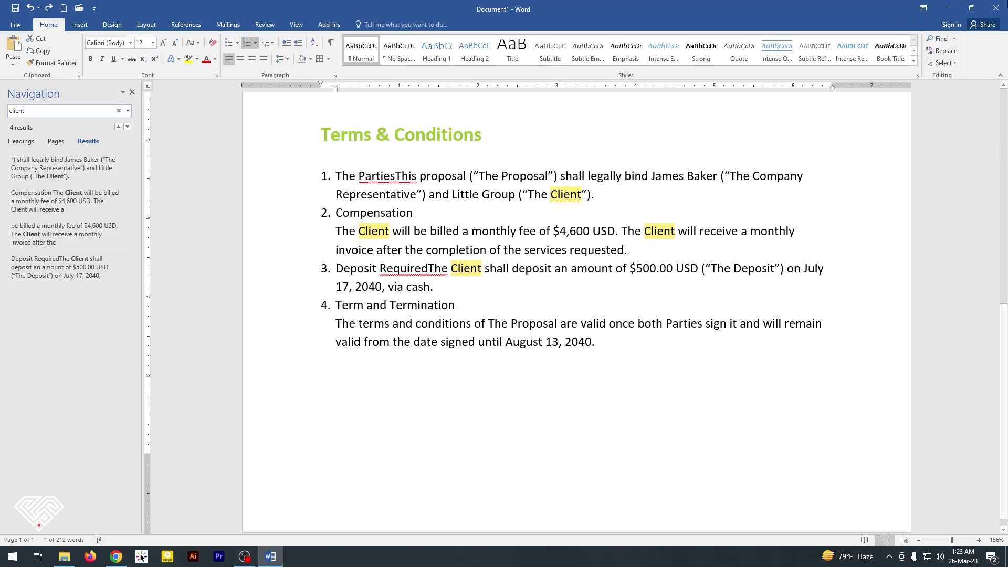
# Replace the first 'Client' in Terms item 1 with 'Buyer'
pyautogui.click(943, 52)
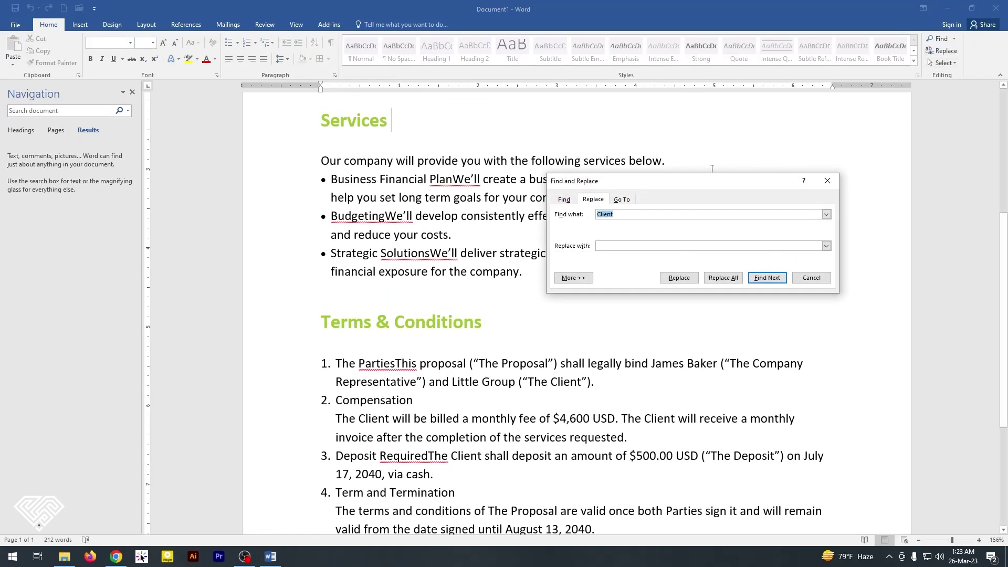
pyautogui.press('Return')
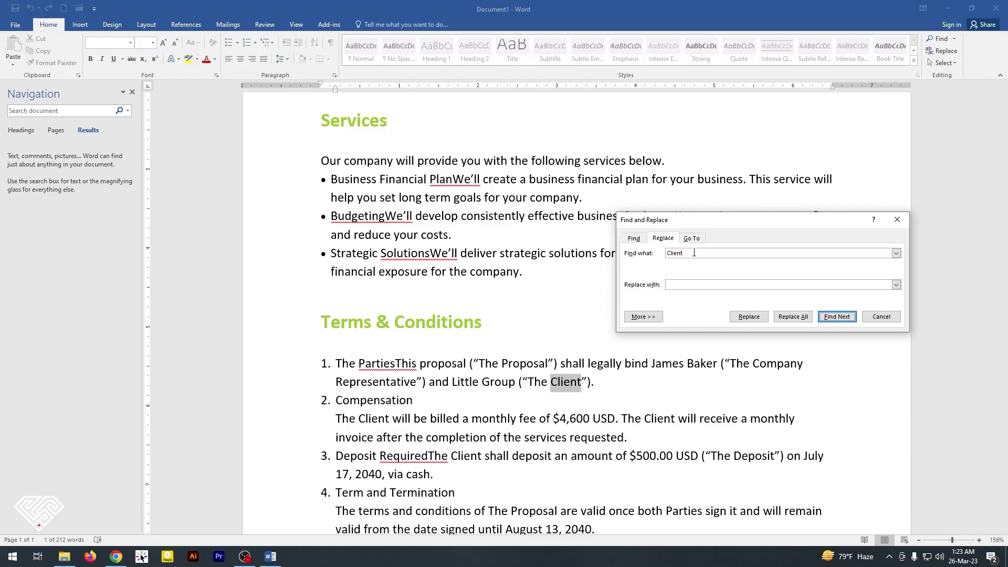
pyautogui.click(696, 285)
pyautogui.write('er')
pyautogui.doubleClick(701, 284)
pyautogui.write('Buyer')
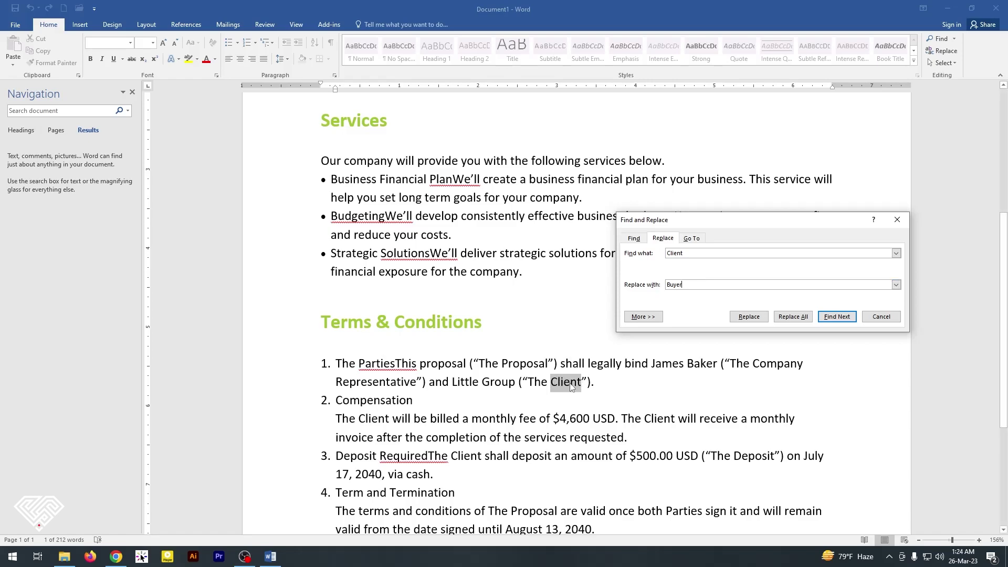
pyautogui.click(744, 317)
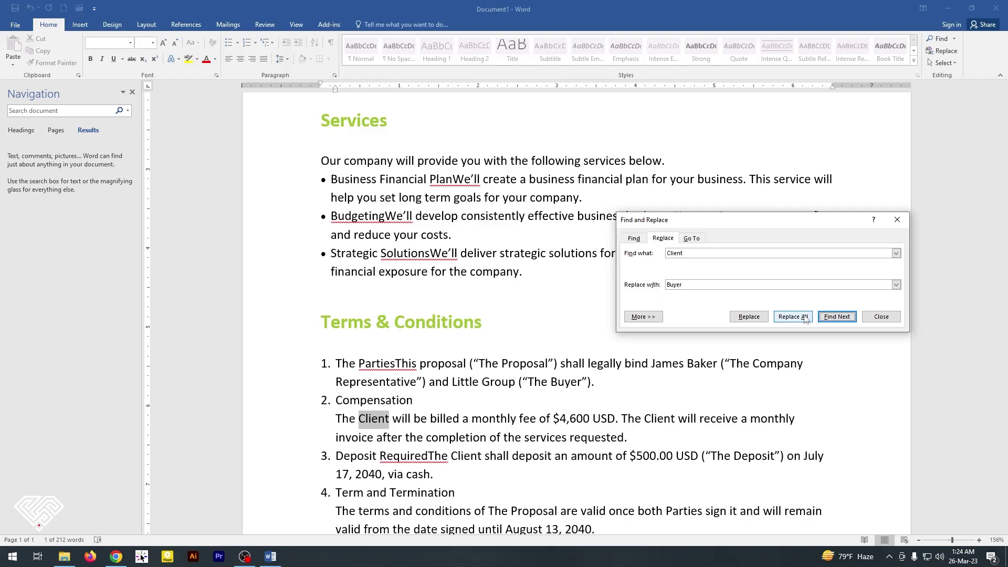
# Replace the remaining three 'Client' occurrences with 'Buyer' using Replace All
pyautogui.click(838, 317)
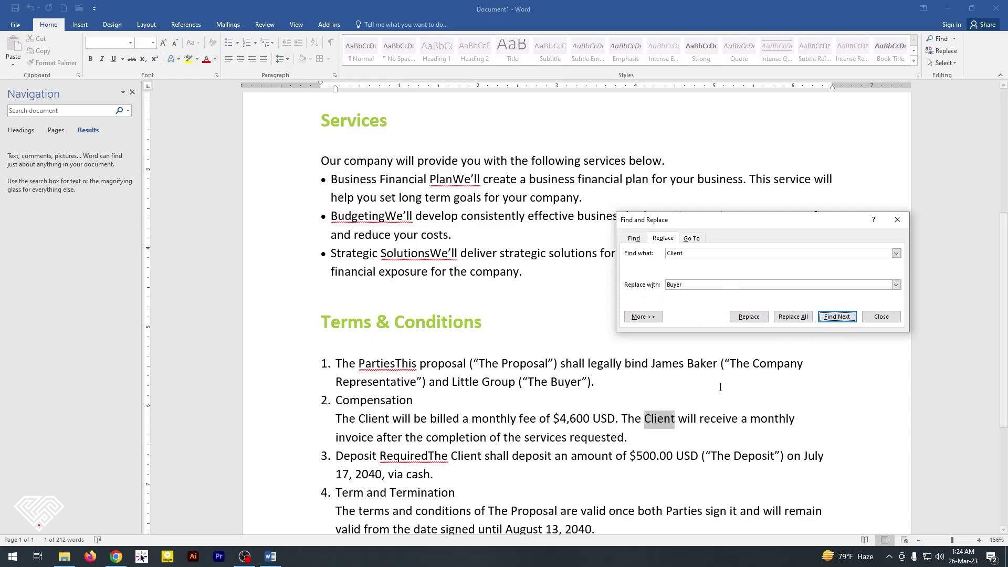
pyautogui.click(838, 317)
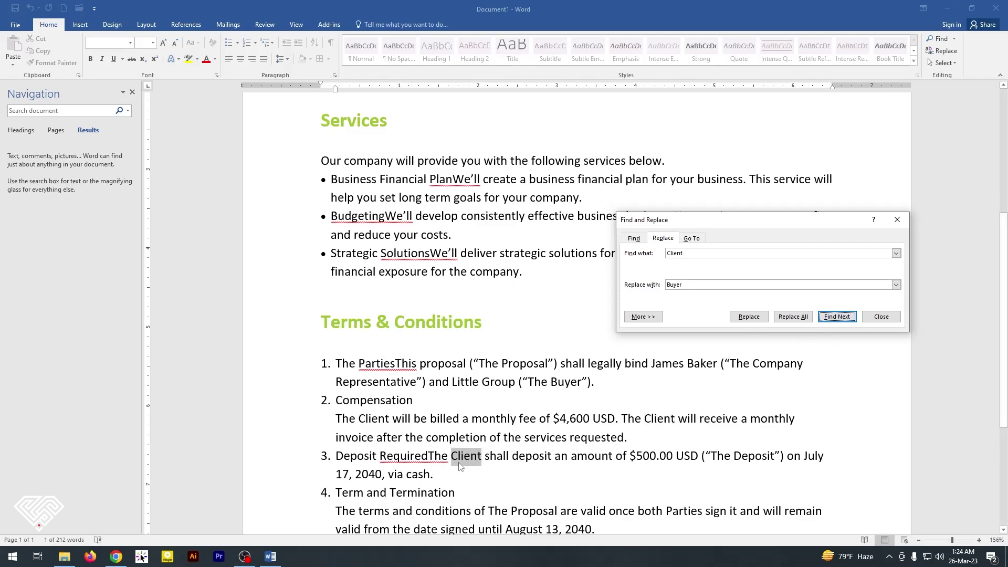
pyautogui.click(793, 317)
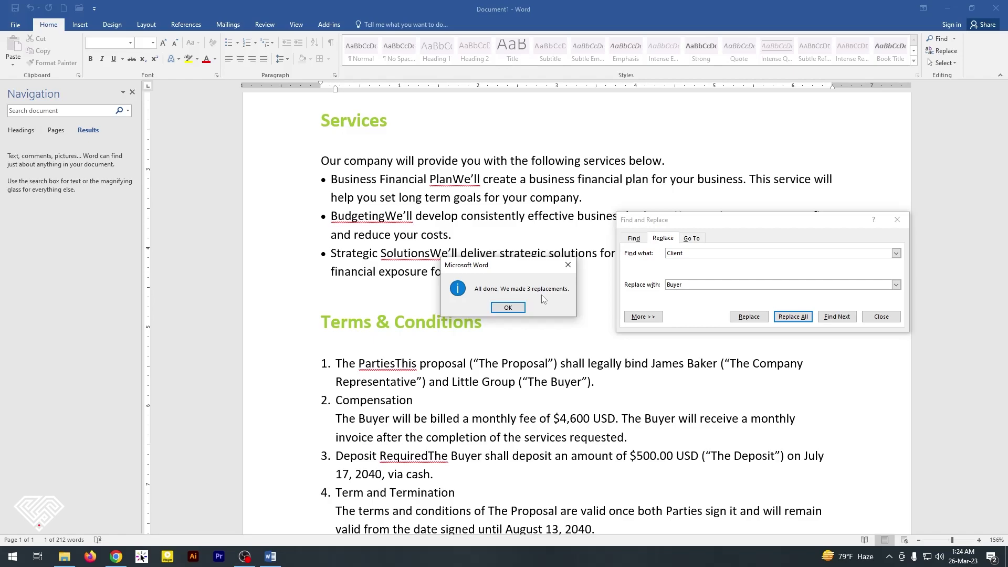
pyautogui.click(508, 308)
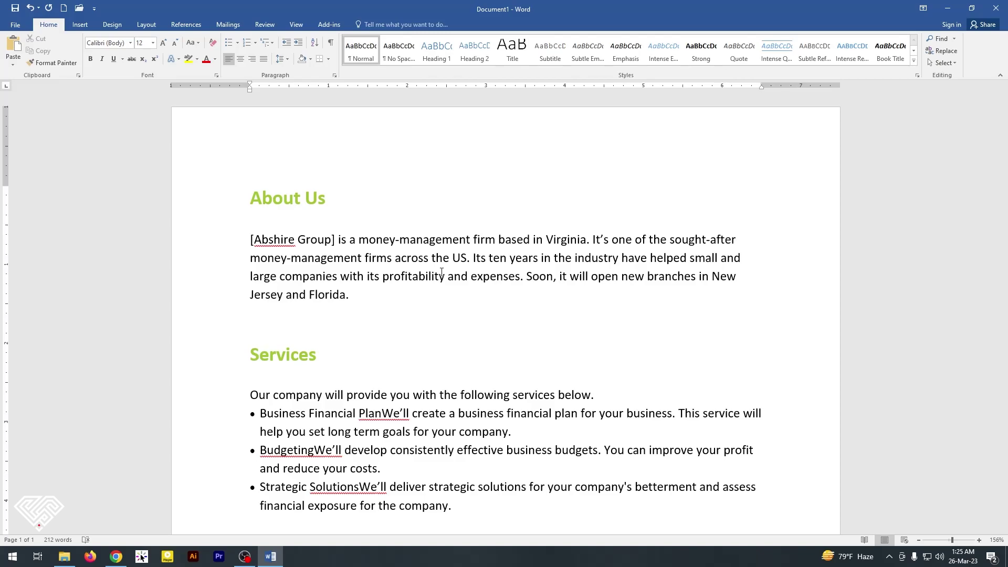
pyautogui.scroll(-1, 434, 285)
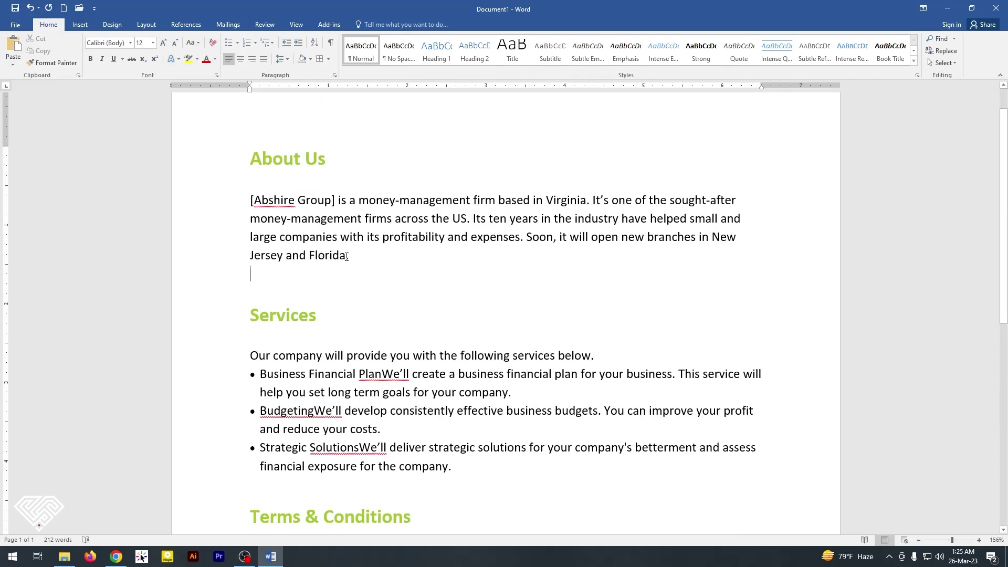
pyautogui.moveTo(346, 255); pyautogui.dragTo(309, 257)
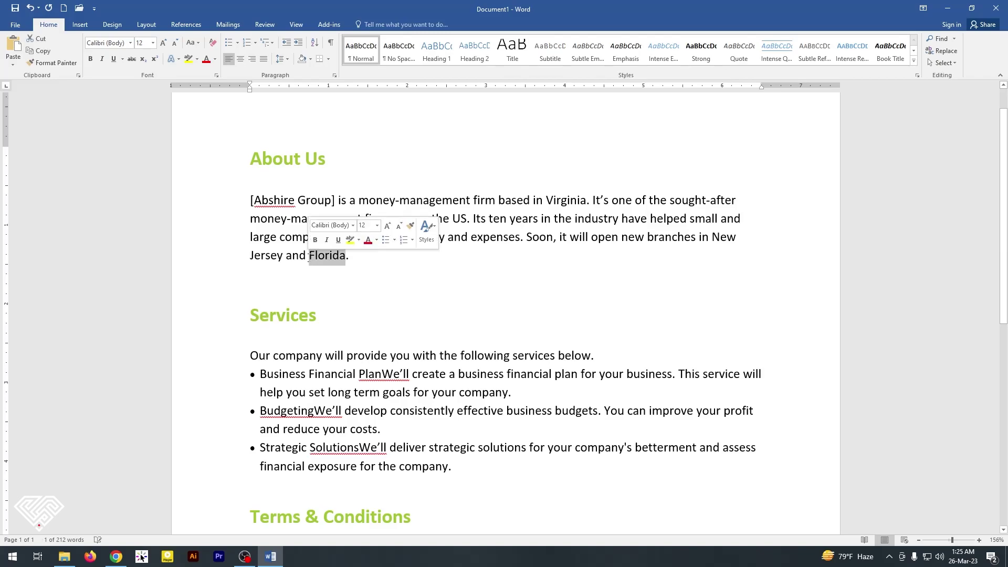
pyautogui.press('Delete')
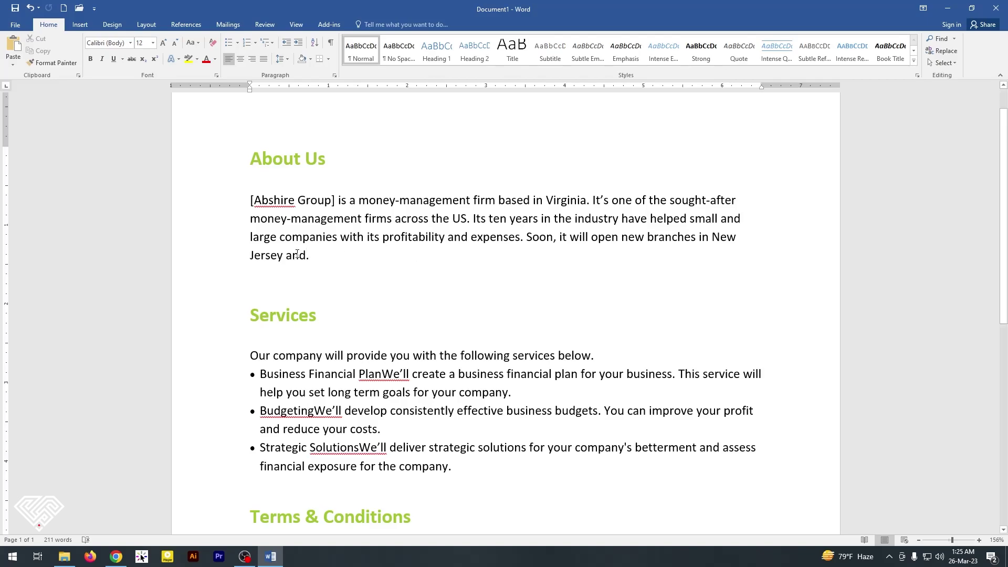
pyautogui.write('Florida')
pyautogui.hotkey('ctrl', 'shift', 'Left')
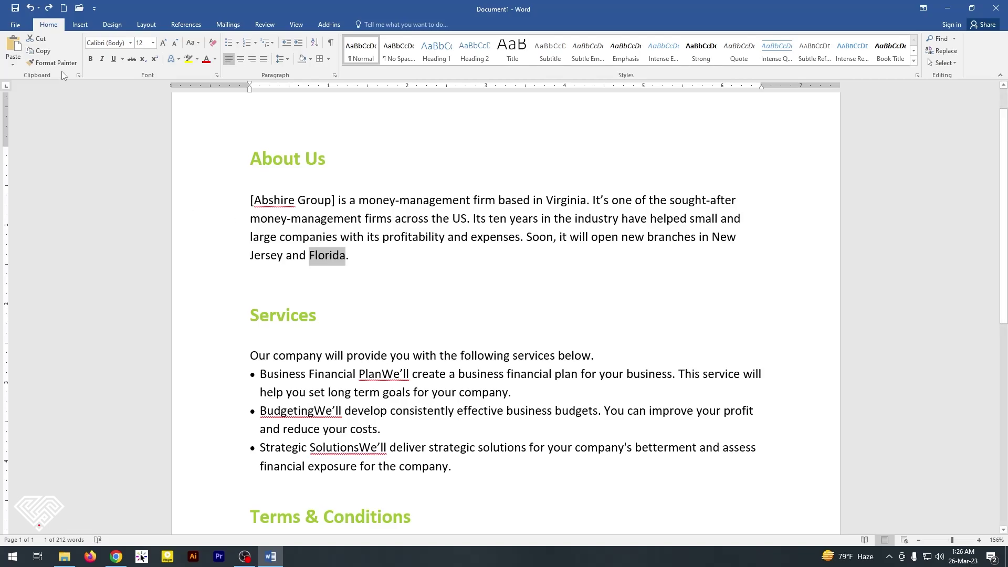
pyautogui.click(48, 8)
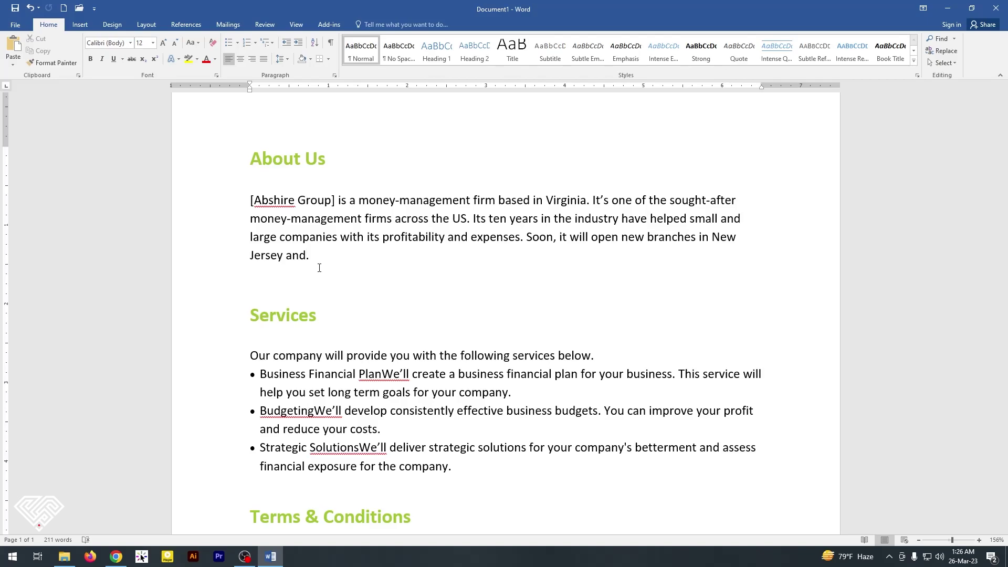
pyautogui.hotkey('ctrl', 'z')
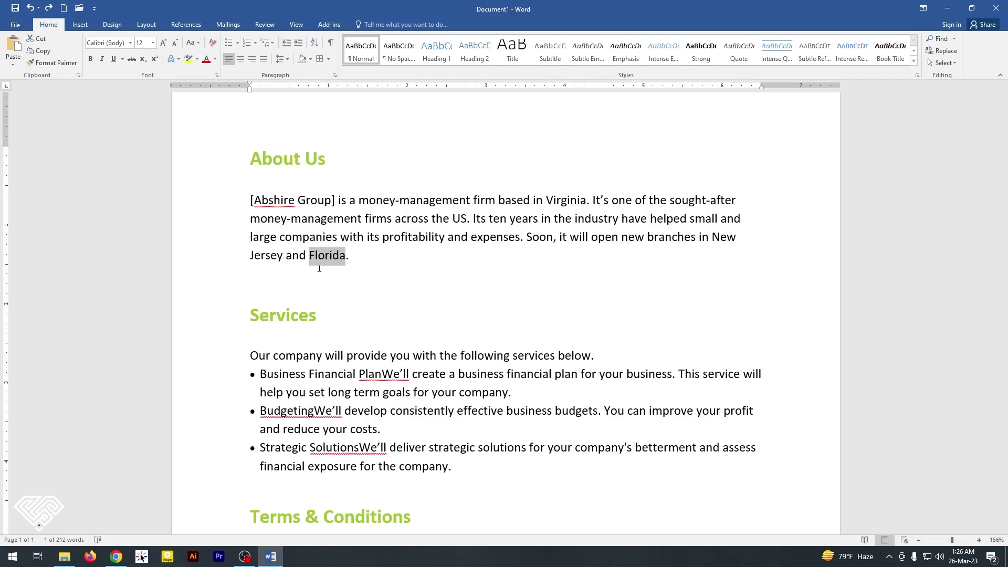
# Add a new line reading 123456 below the Term and Termination clause
pyautogui.scroll(-4, 320, 269)
pyautogui.scroll(-1, 315, 304)
pyautogui.scroll(-3, 312, 341)
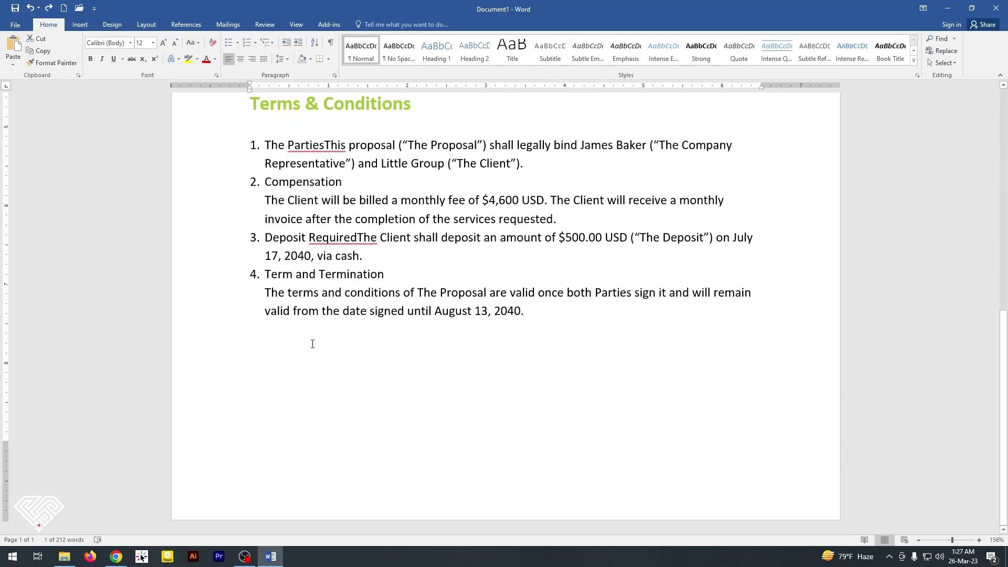
pyautogui.click(311, 344)
pyautogui.press('Return')
pyautogui.write('1')
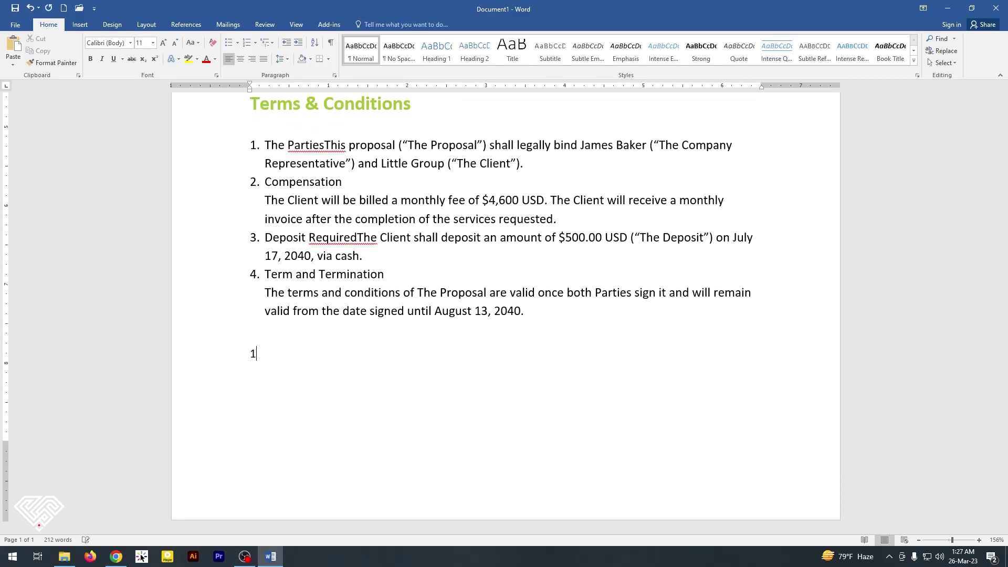
pyautogui.write('23')
pyautogui.write('456')
# Undo the 123456 line and then restore it
pyautogui.press('Home')
pyautogui.press('Right')
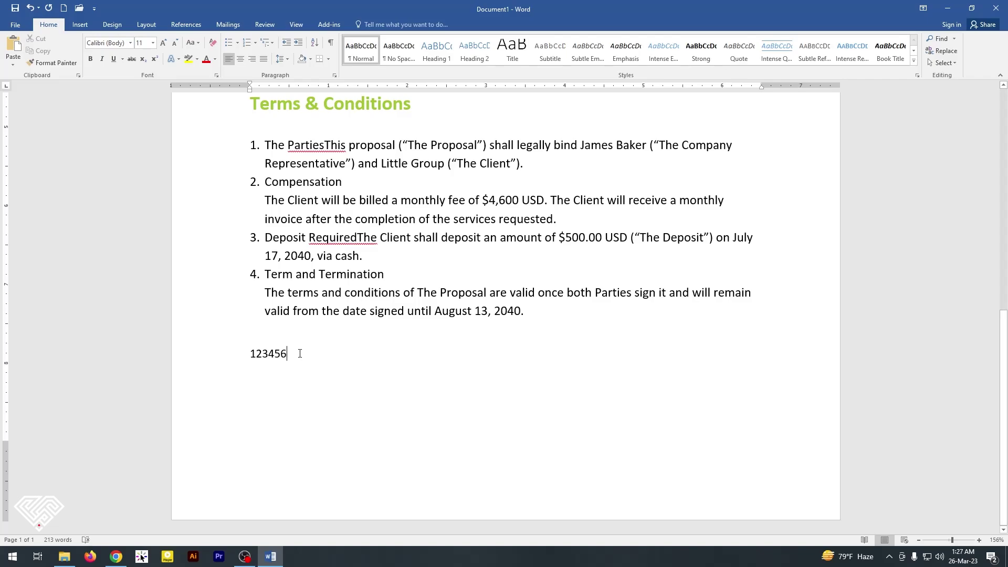
pyautogui.hotkey('ctrl', 'z')
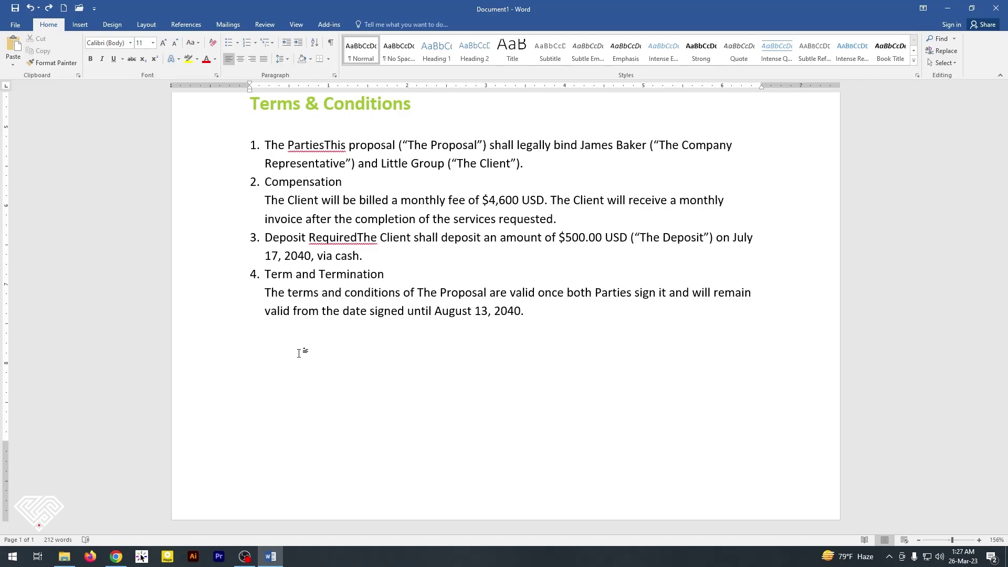
pyautogui.press('Return')
pyautogui.write('123456')
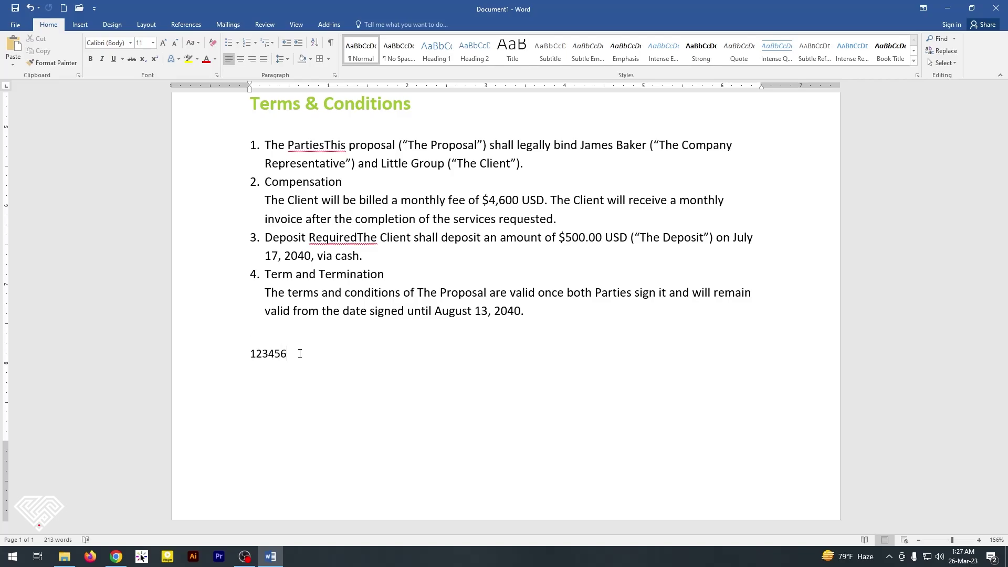